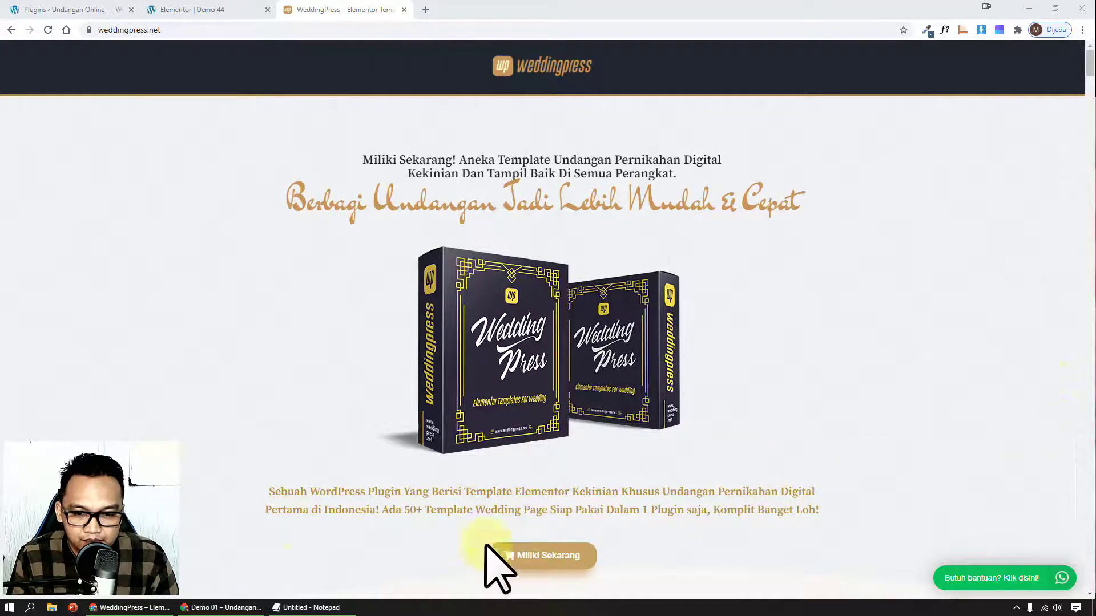
Step: Switch to the Demo 01 invitation window, open the invitation and pause its background music before reloading the page
{"action": "left_click", "coordinate": [253, 609]}
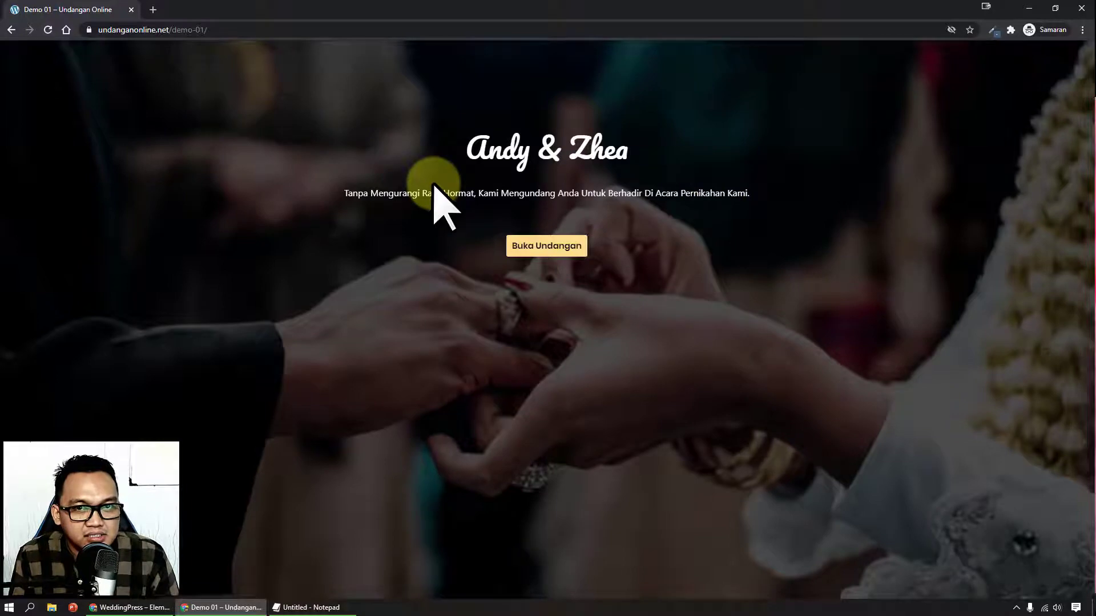
{"action": "left_click", "coordinate": [567, 247]}
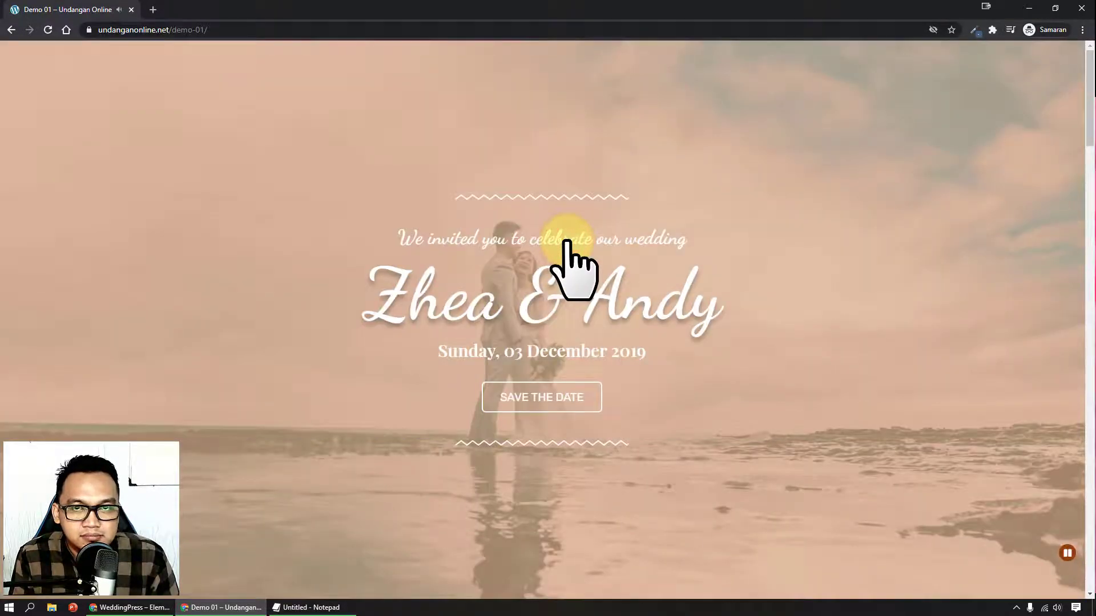
{"action": "left_click", "coordinate": [1068, 553]}
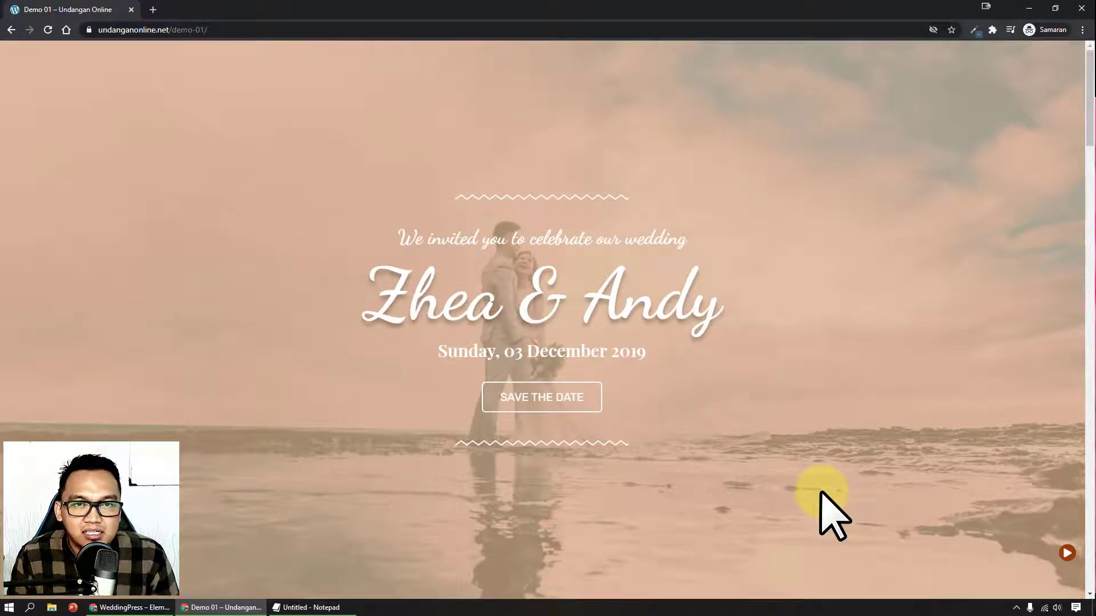
{"action": "left_click", "coordinate": [49, 32]}
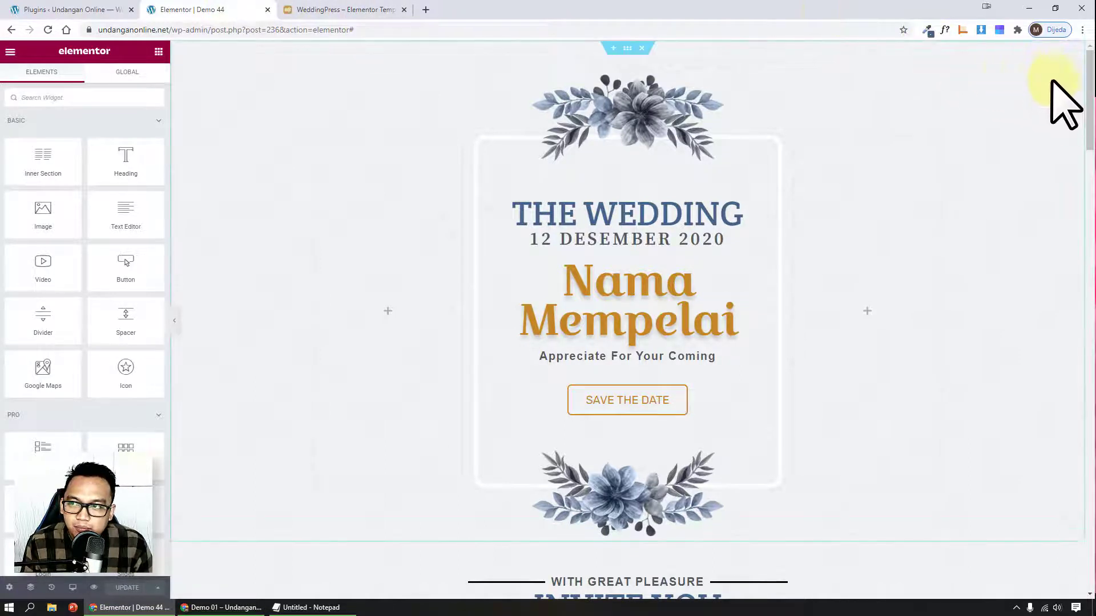
Step: Browse the WDP Update, Sales Page, Cover and Lainnya categories of the WeddingPress template library without inserting a template
{"action": "left_click_drag", "start_coordinate": [1089, 79], "coordinate": [1082, 512]}
{"action": "scroll", "coordinate": [1010, 452], "scroll_direction": "down", "scroll_amount": 2}
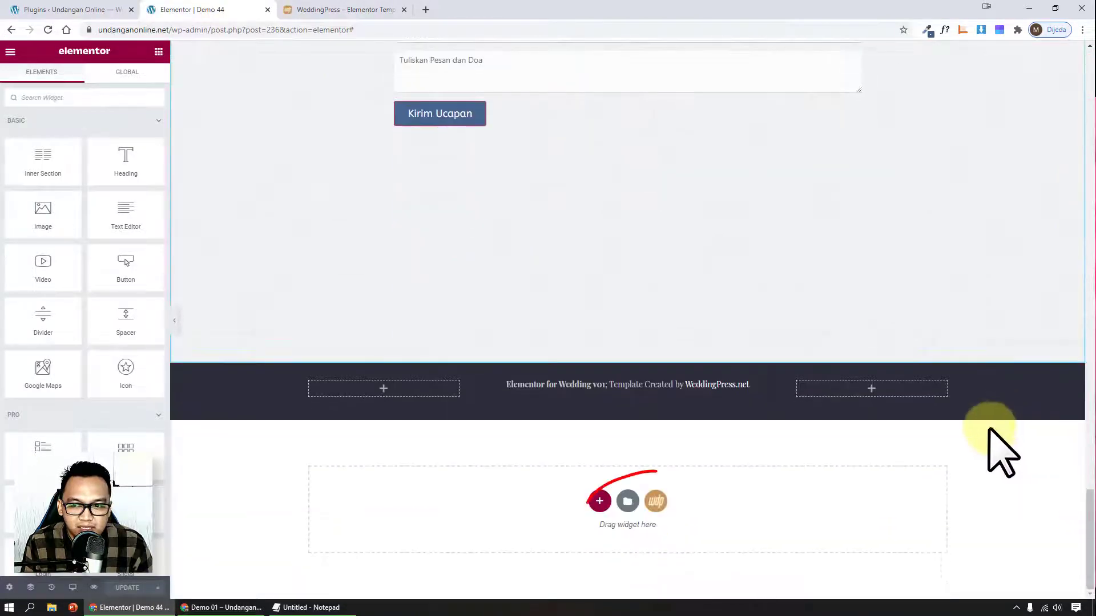
{"action": "left_click", "coordinate": [656, 501]}
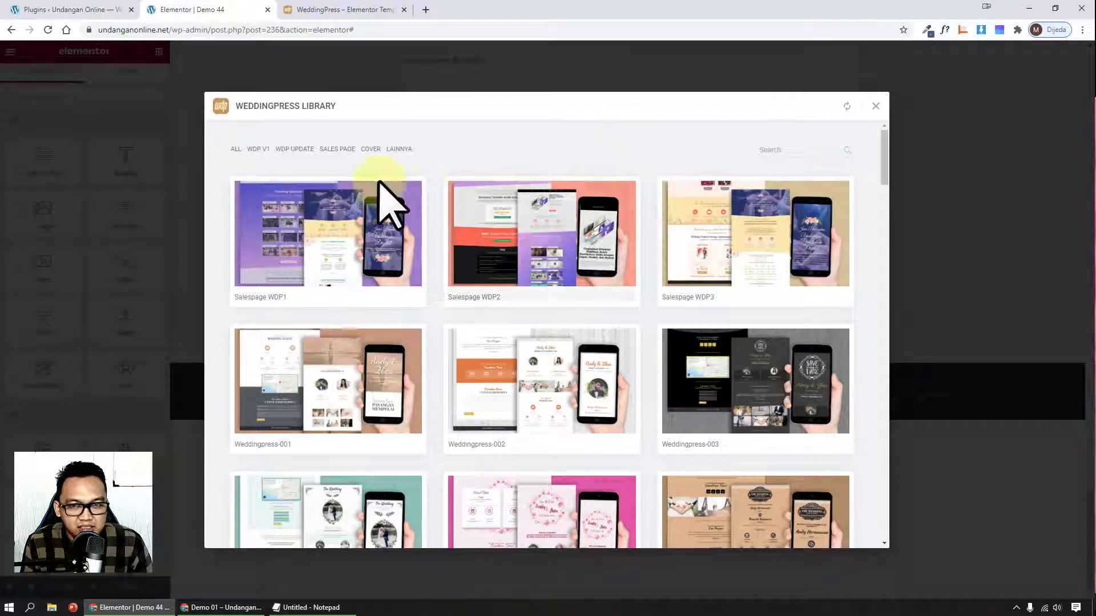
{"action": "left_click", "coordinate": [284, 149]}
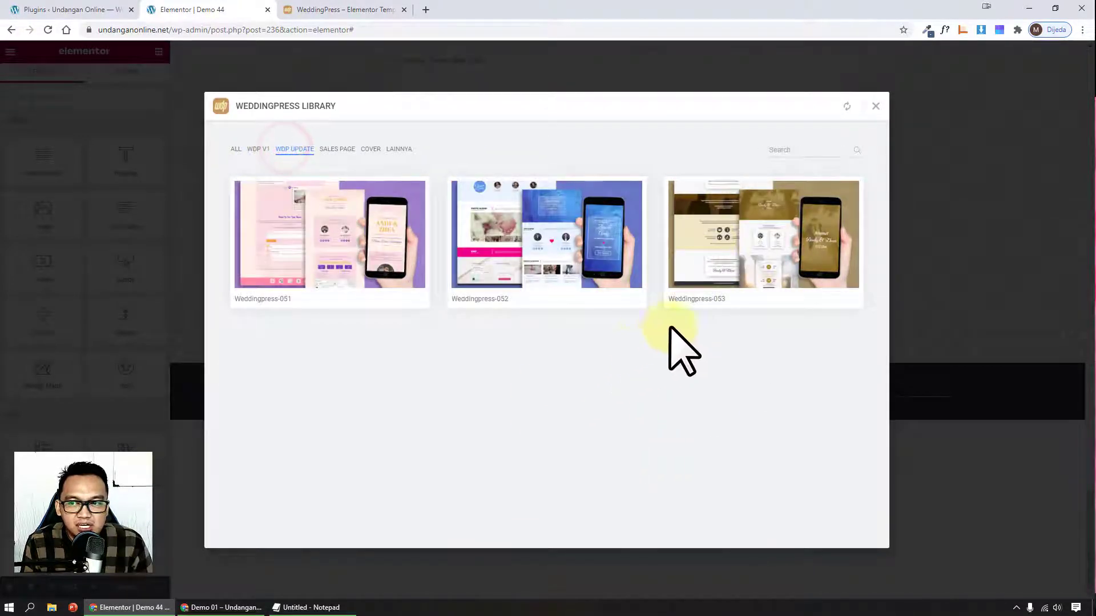
{"action": "left_click", "coordinate": [350, 148]}
{"action": "left_click", "coordinate": [363, 147]}
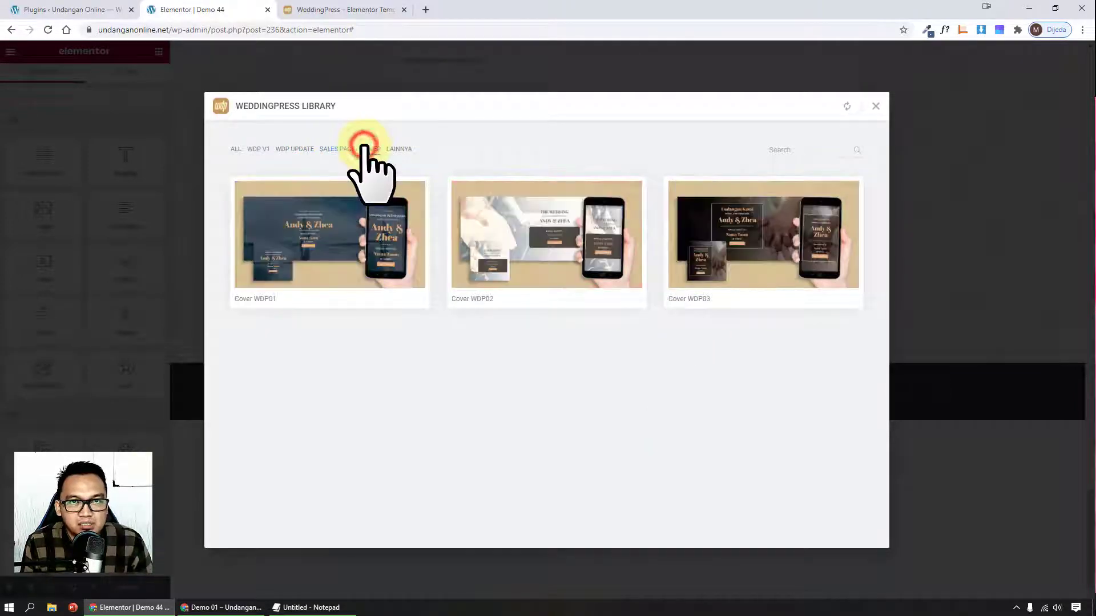
{"action": "left_click", "coordinate": [397, 149]}
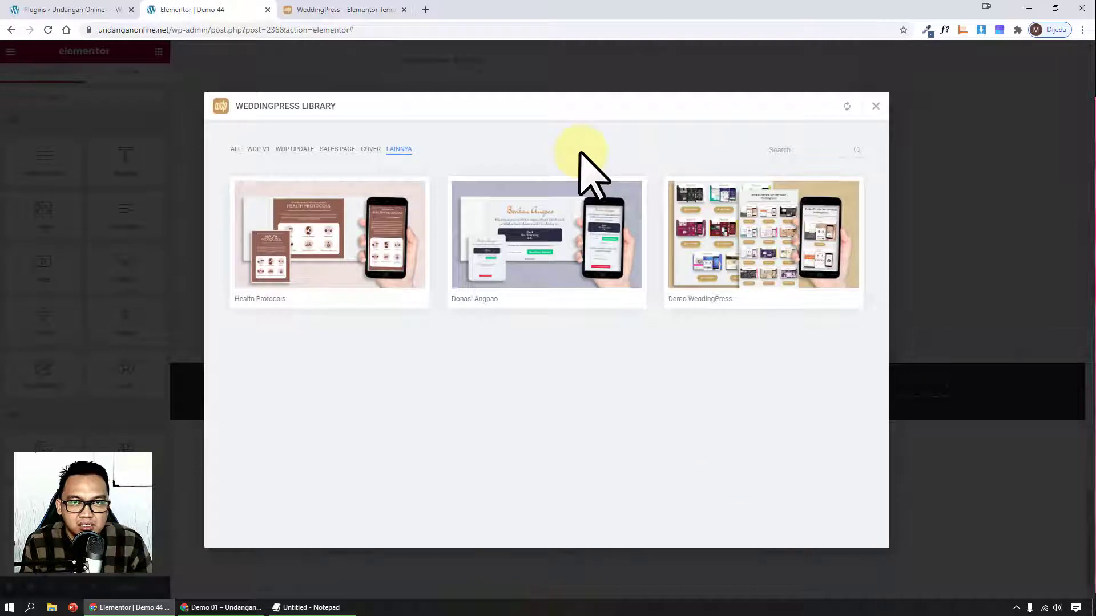
{"action": "left_click", "coordinate": [874, 106]}
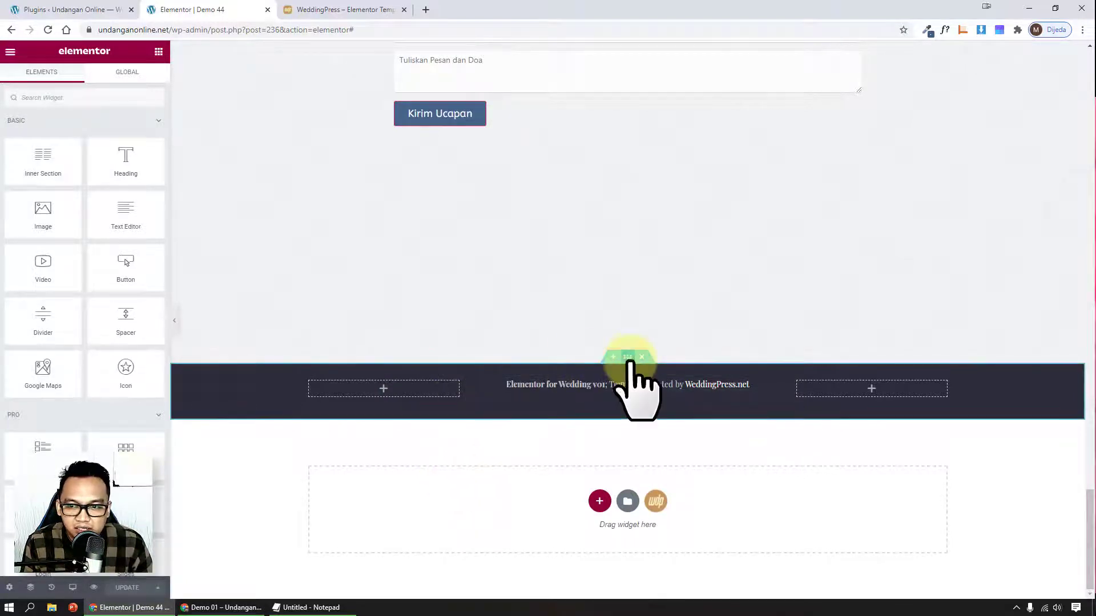
Step: Set the content width of the dark footer section to Full Width
{"action": "left_click", "coordinate": [629, 358]}
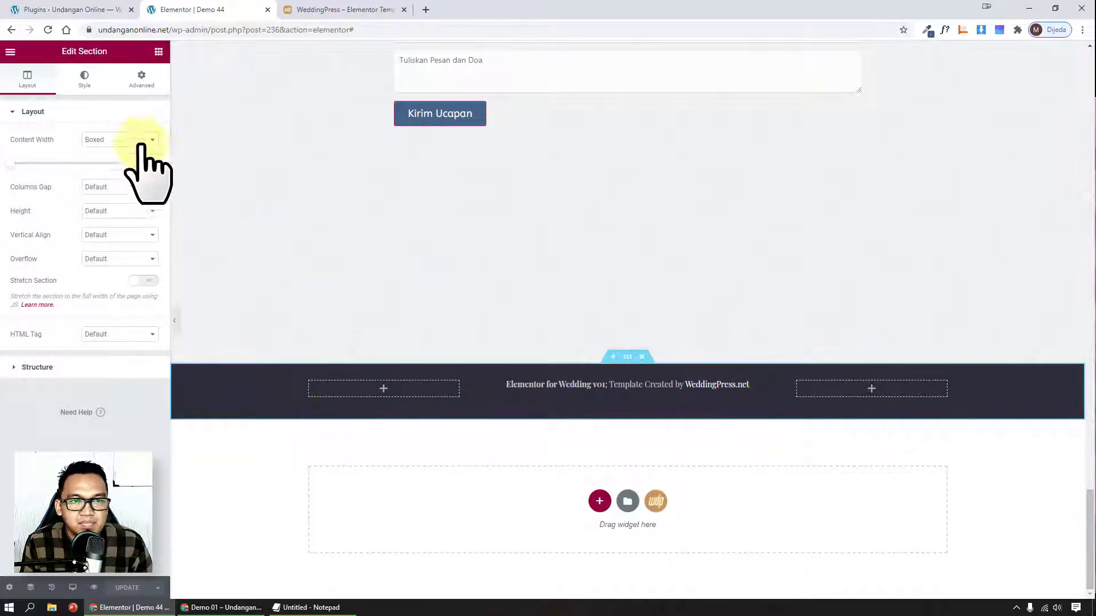
{"action": "left_click", "coordinate": [120, 140]}
{"action": "left_click", "coordinate": [135, 162]}
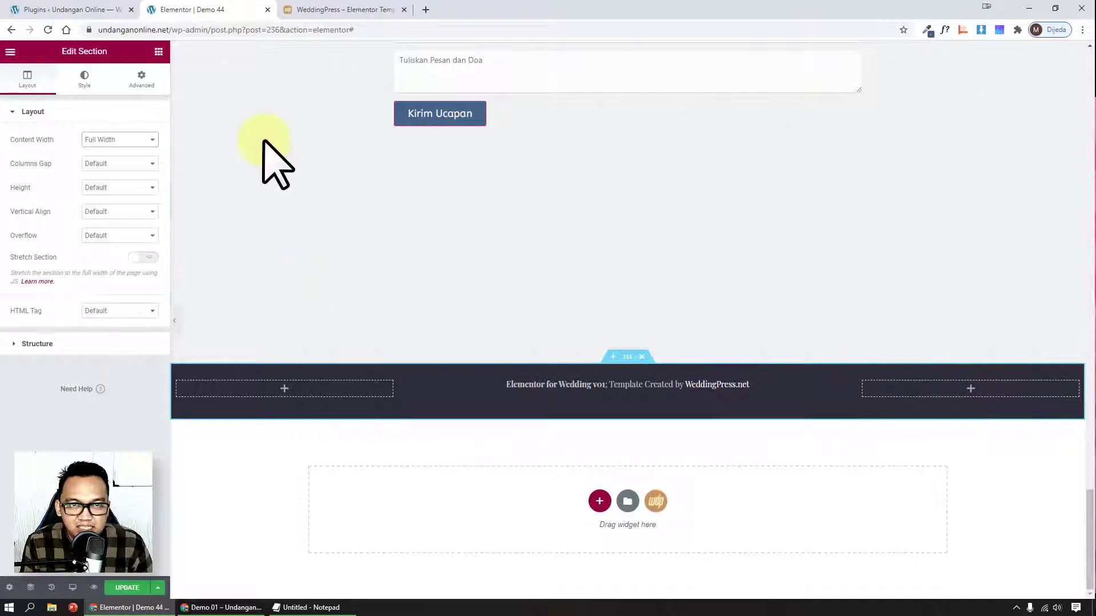
Step: Add a WeddingPress Audio MP3 widget to the footer's empty right column and align it right
{"action": "left_click", "coordinate": [159, 52]}
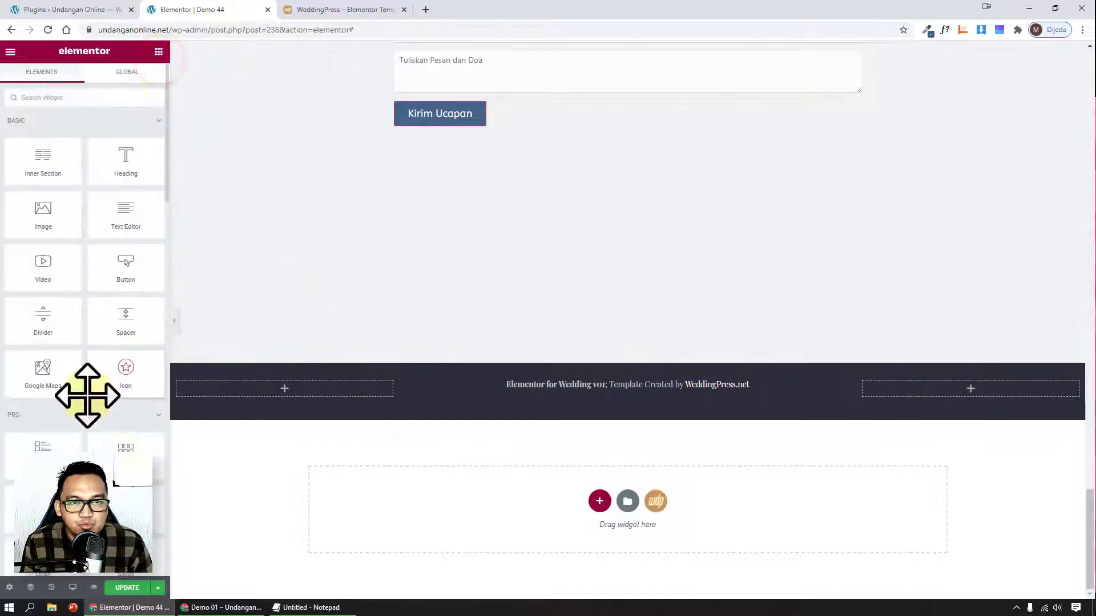
{"action": "left_click", "coordinate": [27, 124]}
{"action": "left_click", "coordinate": [64, 151]}
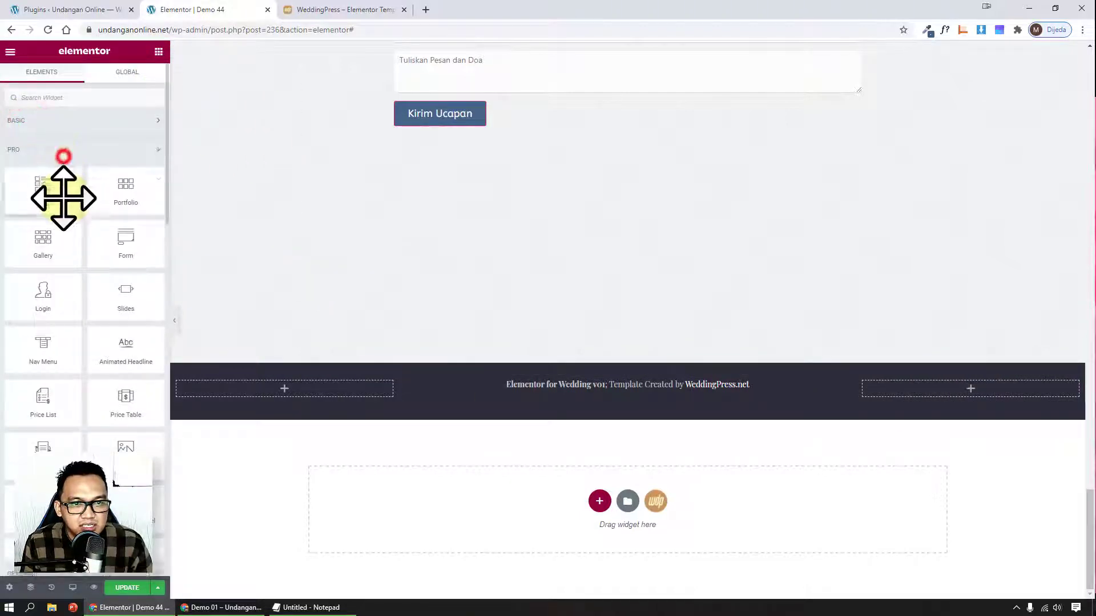
{"action": "left_click", "coordinate": [89, 180]}
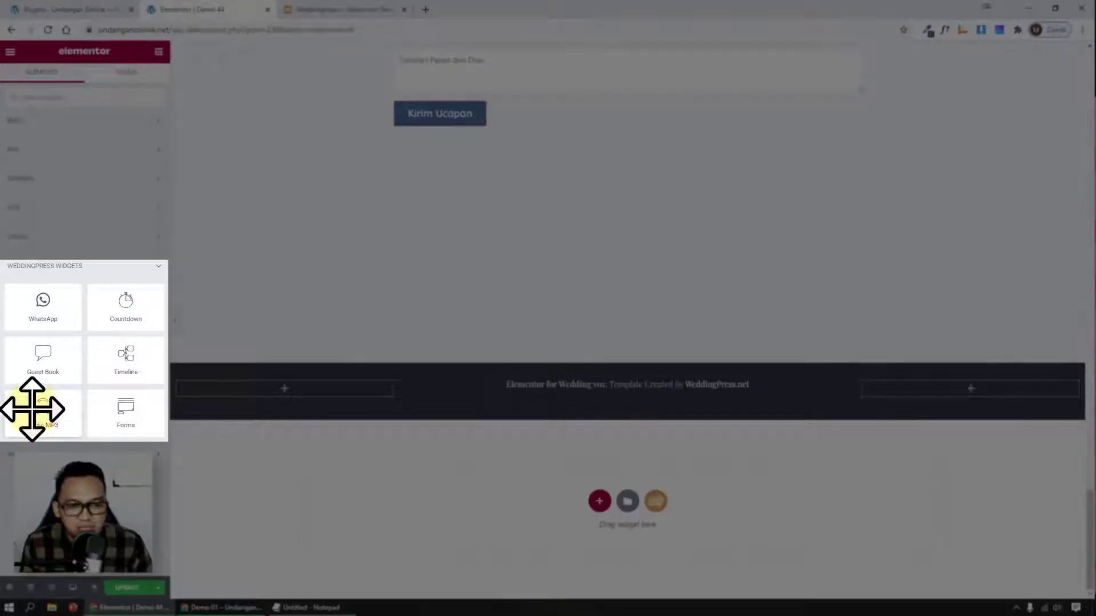
{"action": "left_click_drag", "start_coordinate": [32, 409], "coordinate": [959, 411]}
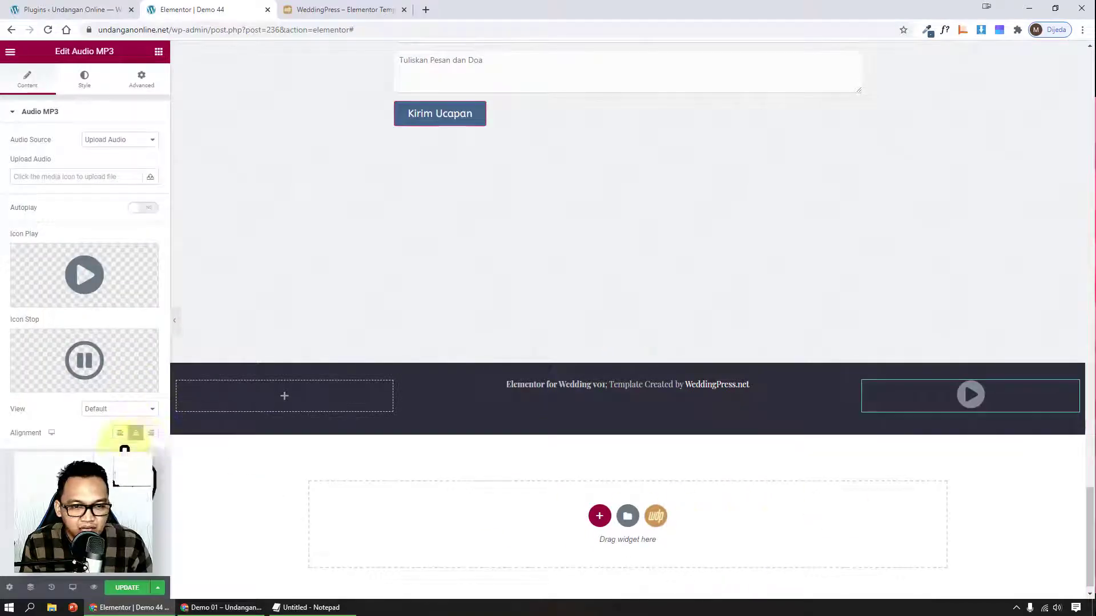
{"action": "left_click", "coordinate": [150, 433]}
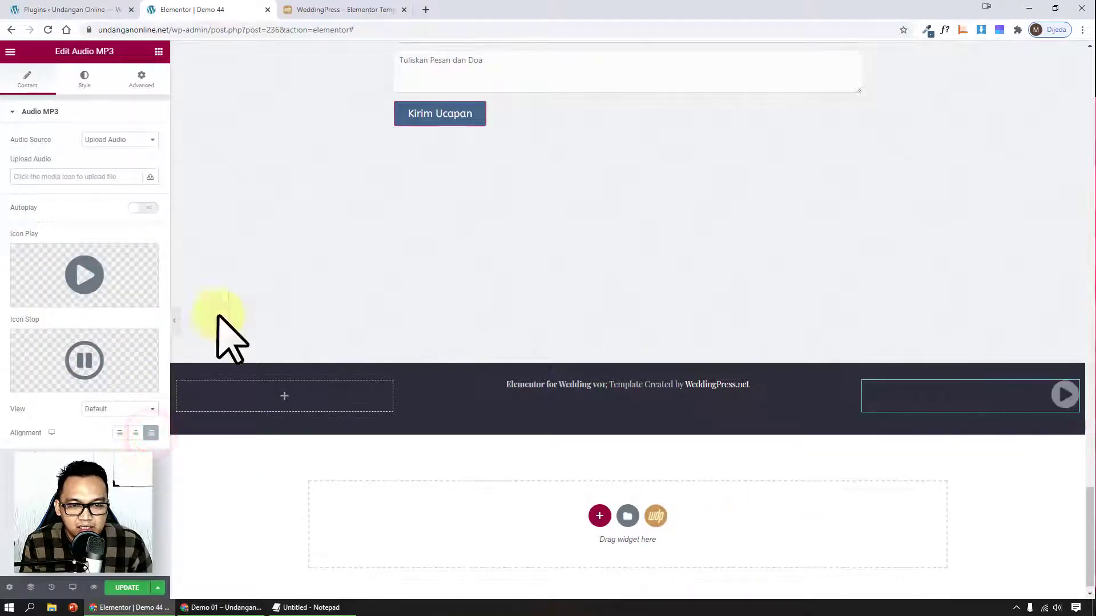
Step: Style the audio widget's icon with an orange primary color and a size of 30
{"action": "left_click", "coordinate": [86, 82]}
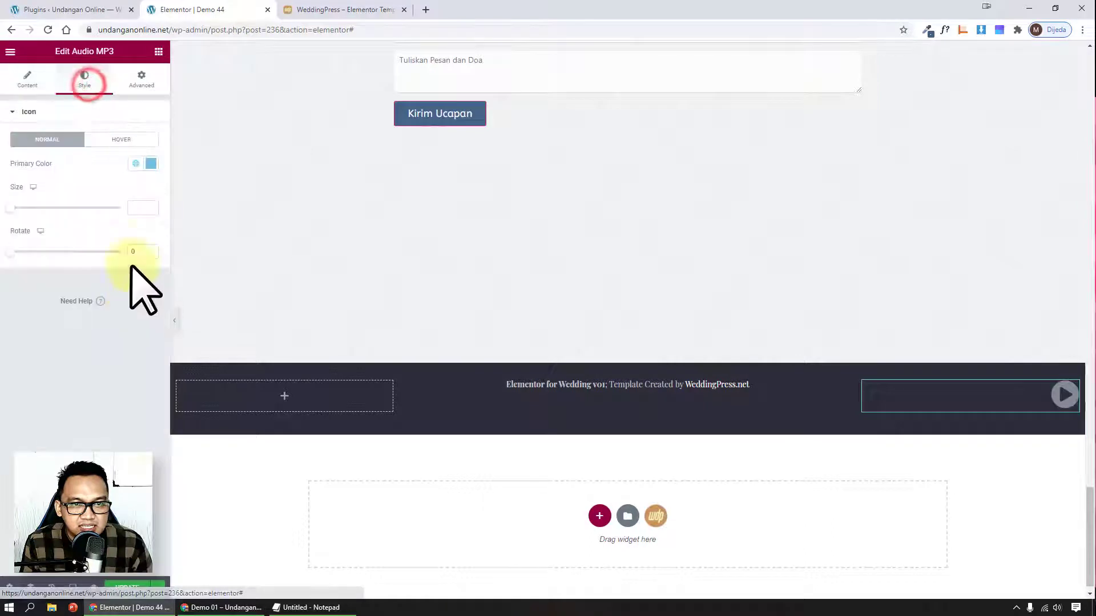
{"action": "left_click", "coordinate": [151, 164]}
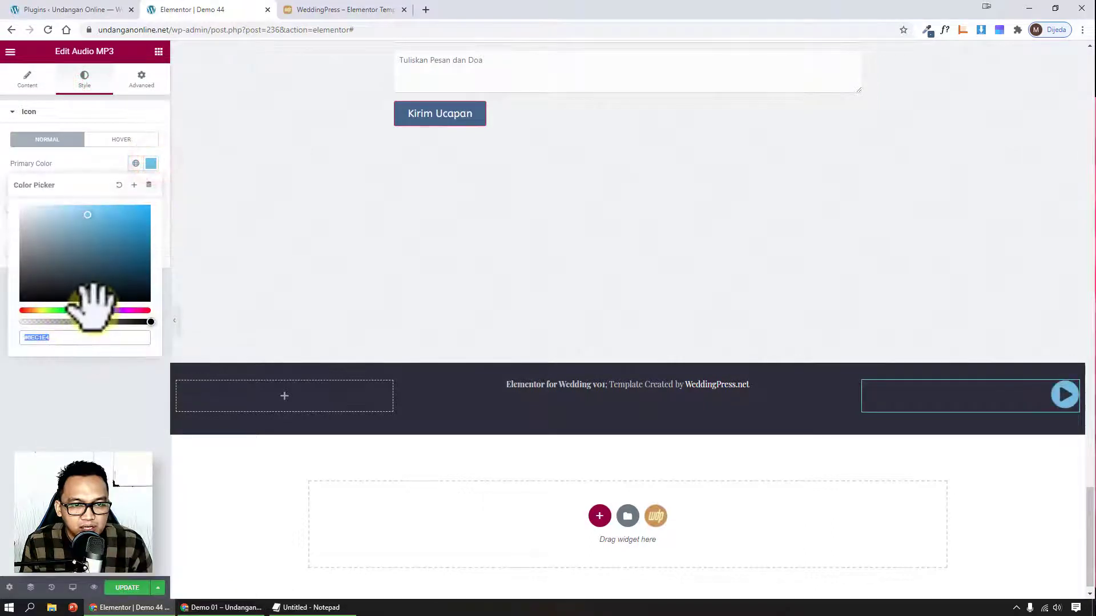
{"action": "left_click_drag", "start_coordinate": [91, 310], "coordinate": [33, 310]}
{"action": "left_click", "coordinate": [88, 234]}
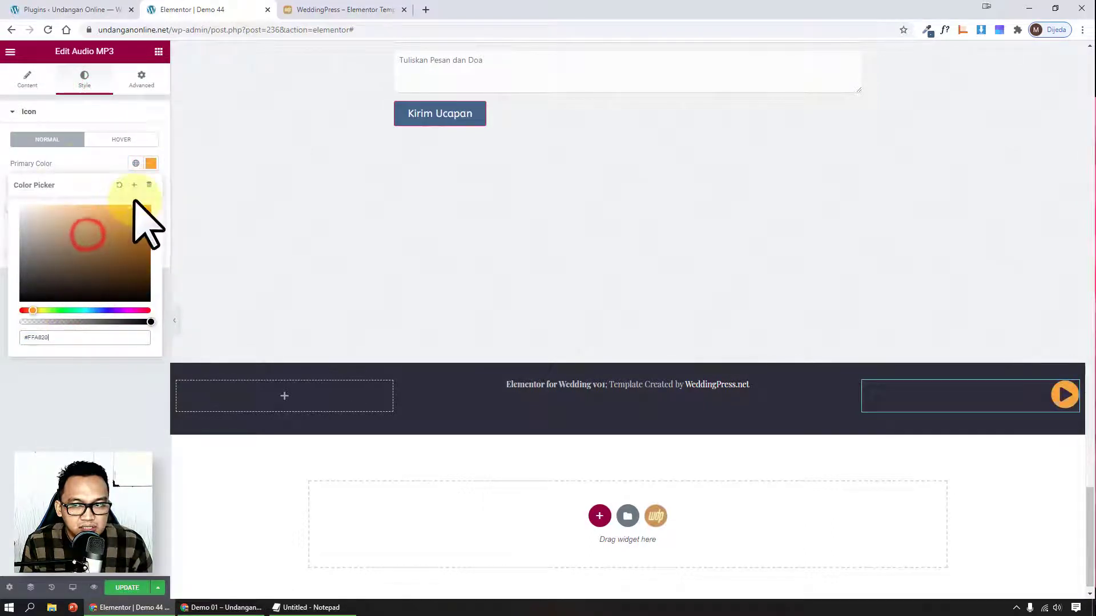
{"action": "left_click", "coordinate": [75, 163]}
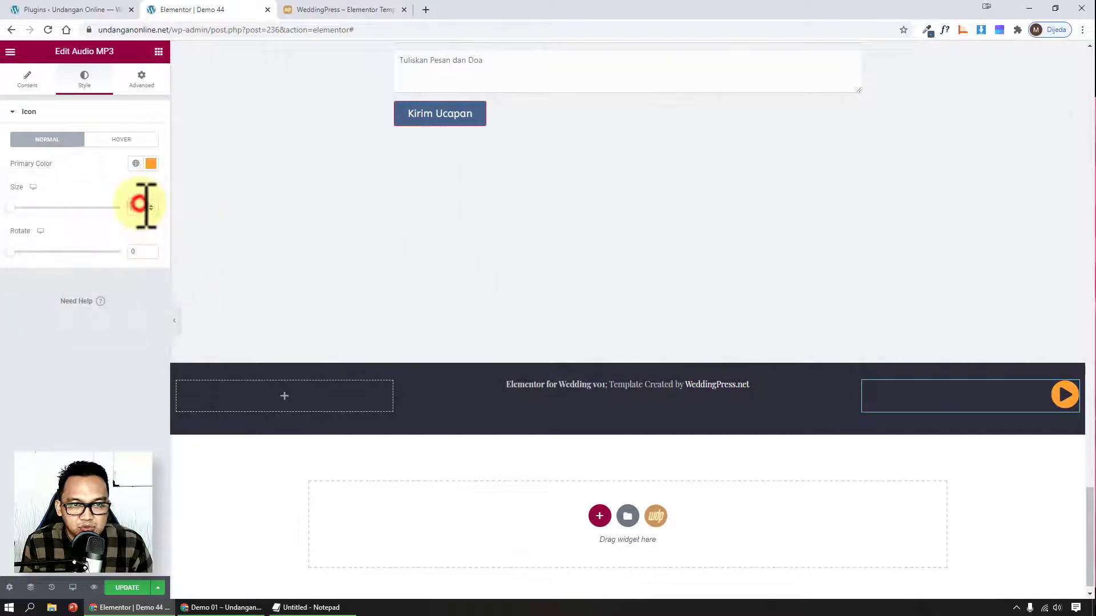
{"action": "type", "text": "30"}
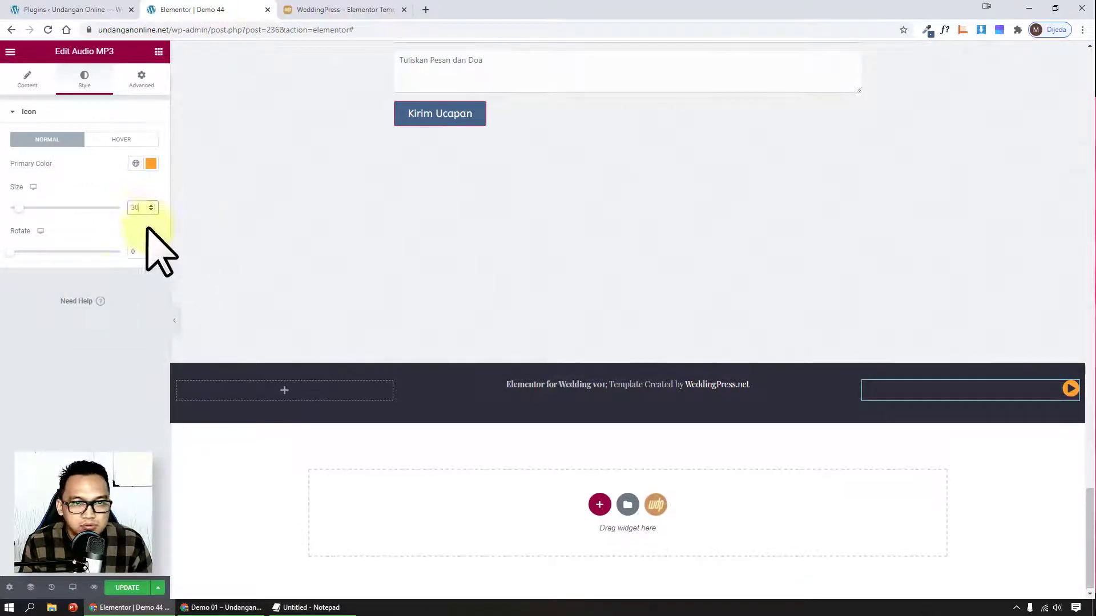
Step: Unlink the audio widget's margin values and set its right margin to 4 px
{"action": "left_click", "coordinate": [142, 80]}
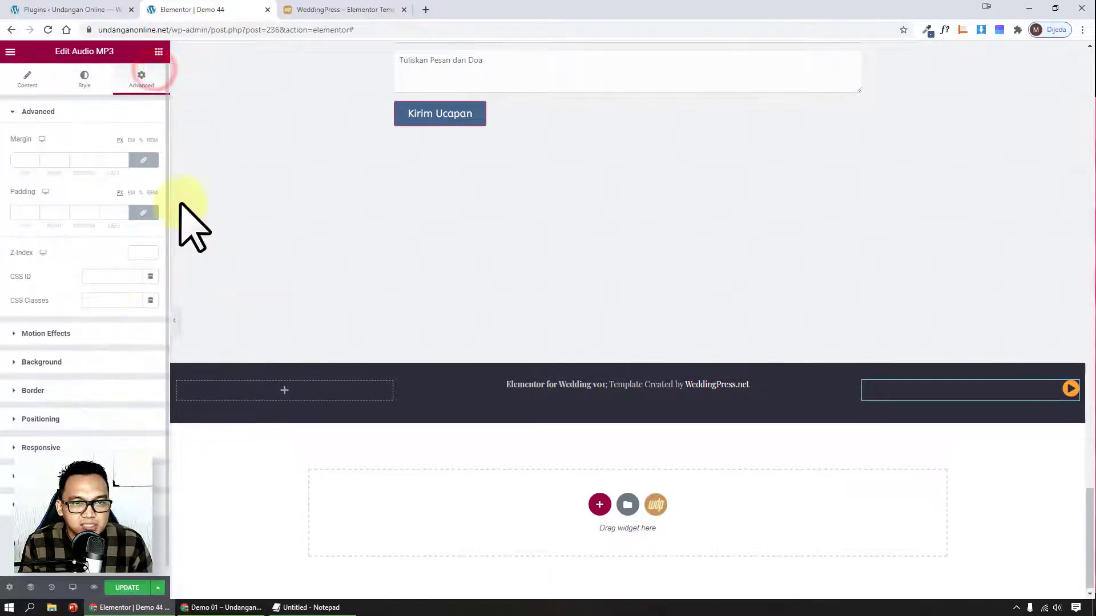
{"action": "left_click", "coordinate": [143, 160]}
{"action": "left_click", "coordinate": [50, 160]}
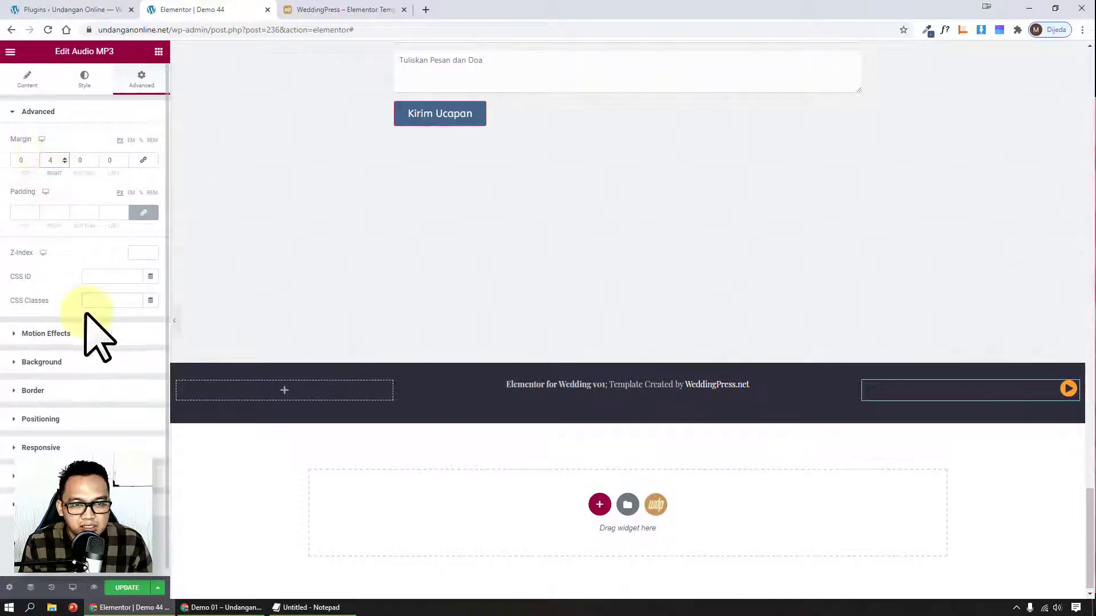
Step: Make the audio widget sticky to the bottom with an offset of 60 and save the page
{"action": "left_click", "coordinate": [93, 337]}
{"action": "left_click", "coordinate": [140, 226]}
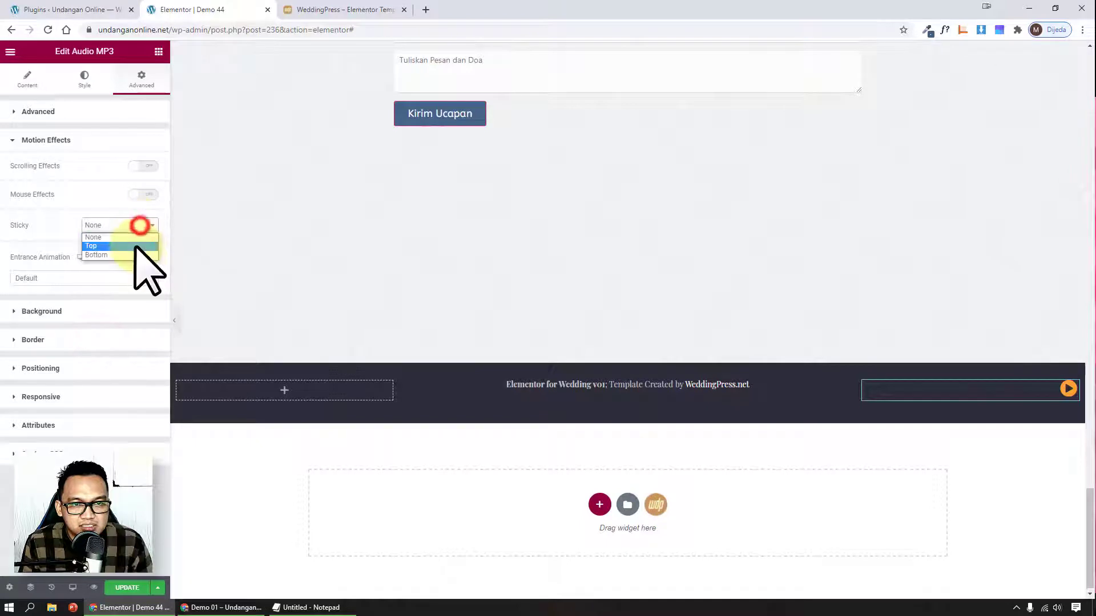
{"action": "left_click", "coordinate": [137, 255]}
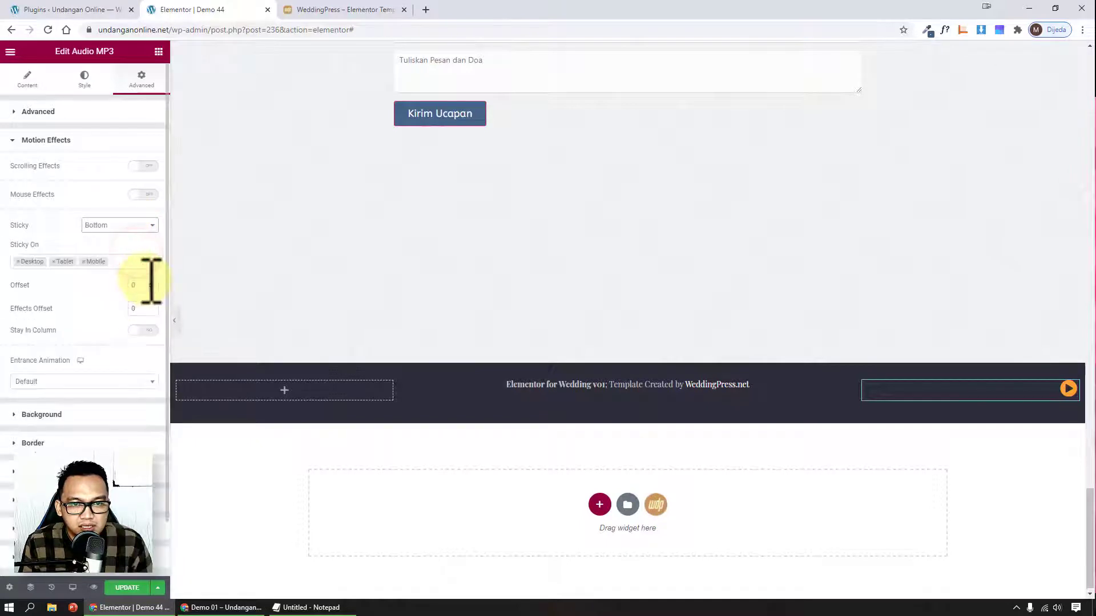
{"action": "left_click", "coordinate": [129, 285]}
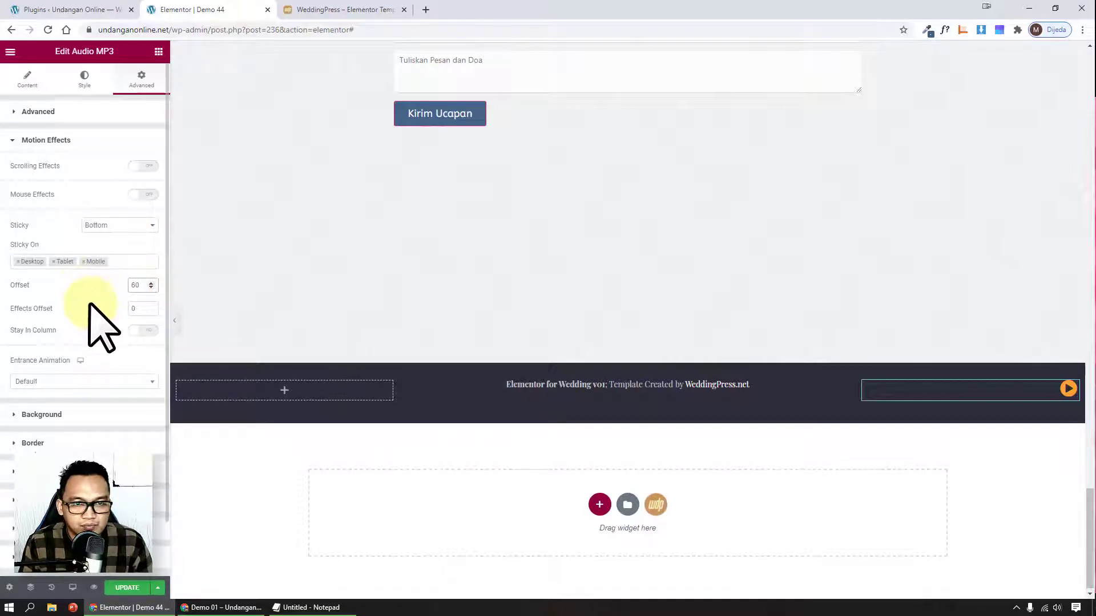
{"action": "left_click", "coordinate": [121, 588]}
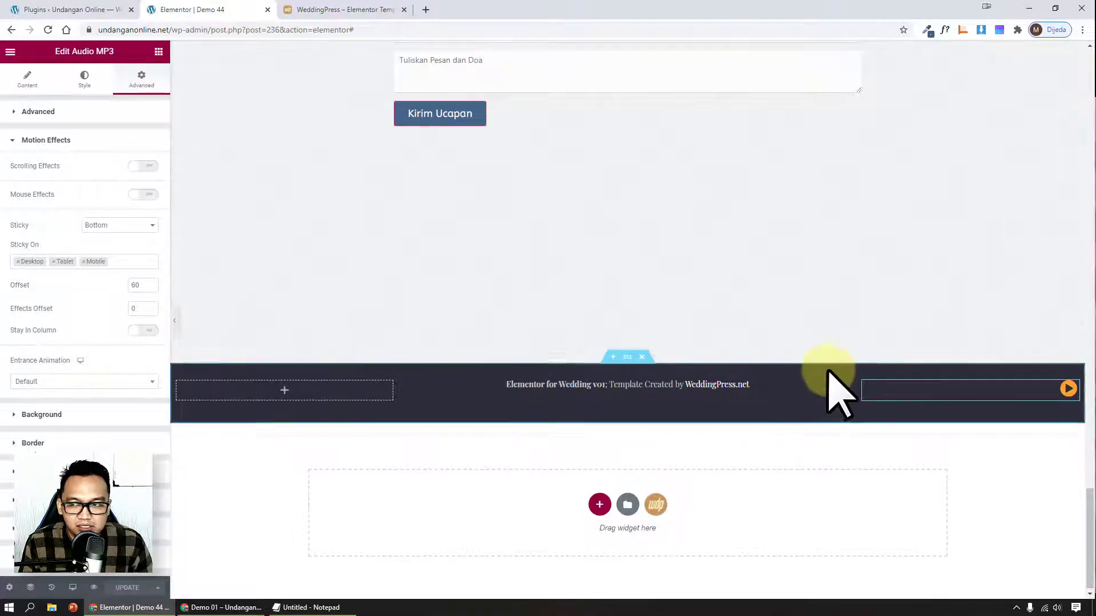
{"action": "scroll", "coordinate": [832, 368], "scroll_direction": "up", "scroll_amount": 5}
{"action": "scroll", "coordinate": [836, 362], "scroll_direction": "down", "scroll_amount": 4}
{"action": "scroll", "coordinate": [148, 389], "scroll_direction": "down", "scroll_amount": 1}
{"action": "scroll", "coordinate": [68, 108], "scroll_direction": "up", "scroll_amount": 1}
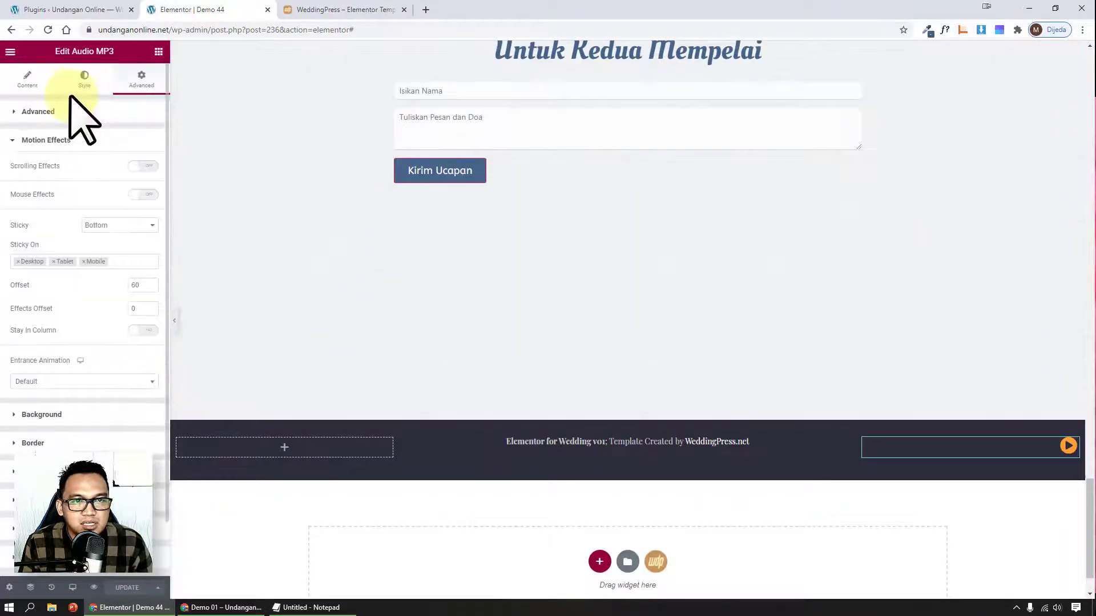
Step: Use the uploaded file GryffinSlander-AllYouNeedToKnow.mp3 as the widget's audio source and enable autoplay
{"action": "left_click", "coordinate": [29, 80]}
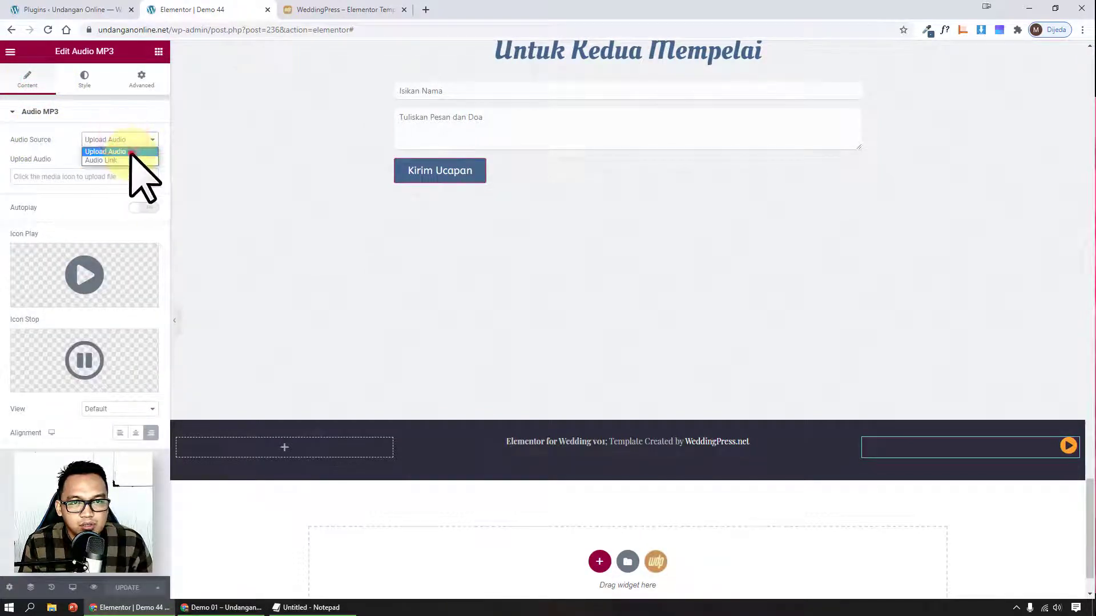
{"action": "left_click", "coordinate": [131, 152]}
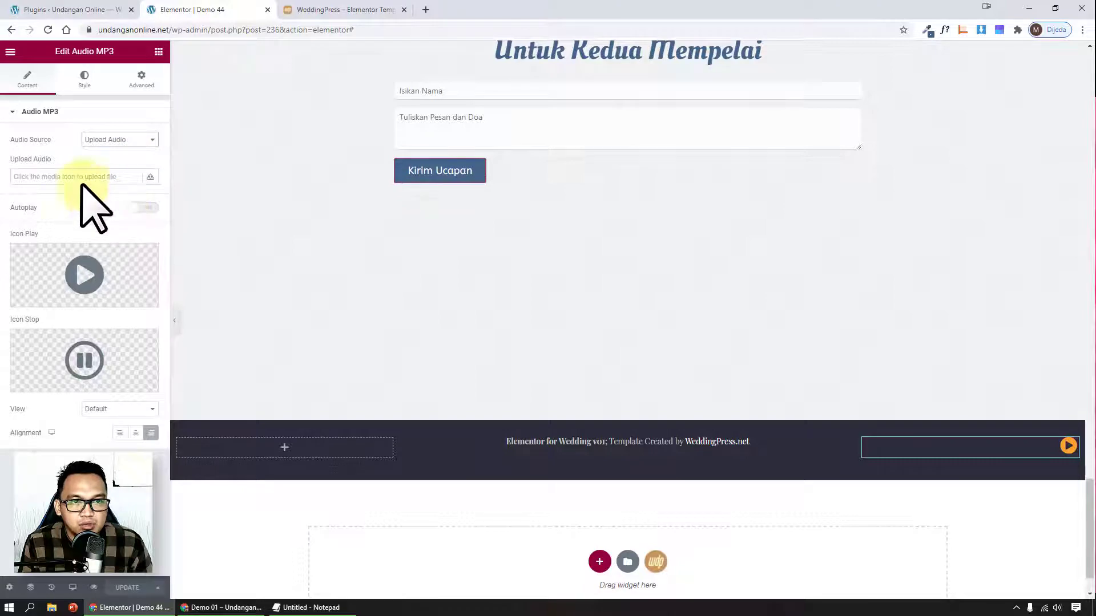
{"action": "left_click", "coordinate": [150, 175]}
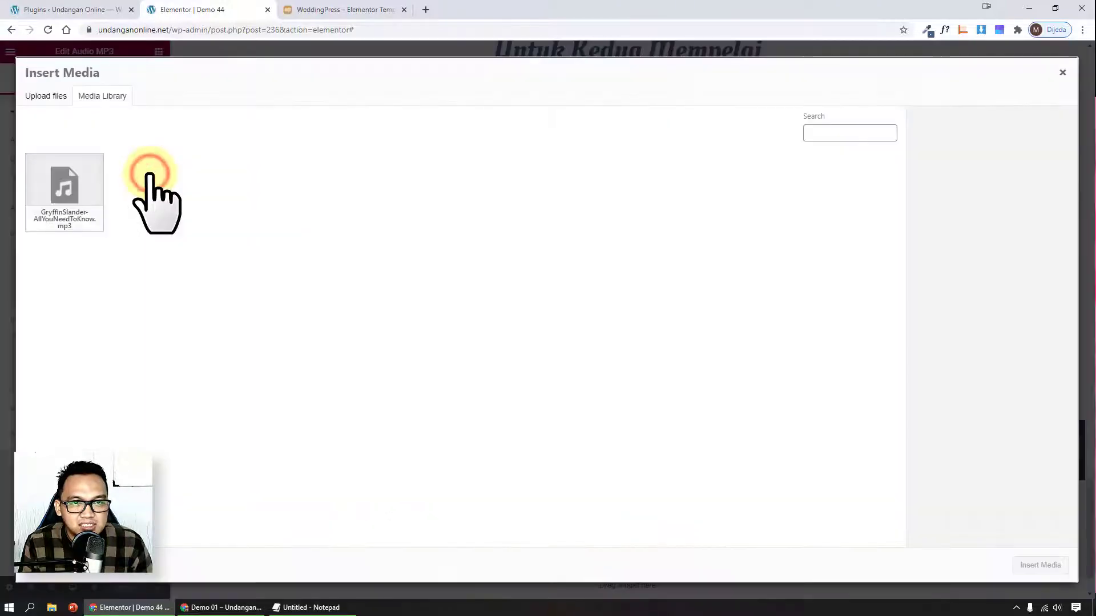
{"action": "left_click", "coordinate": [68, 203]}
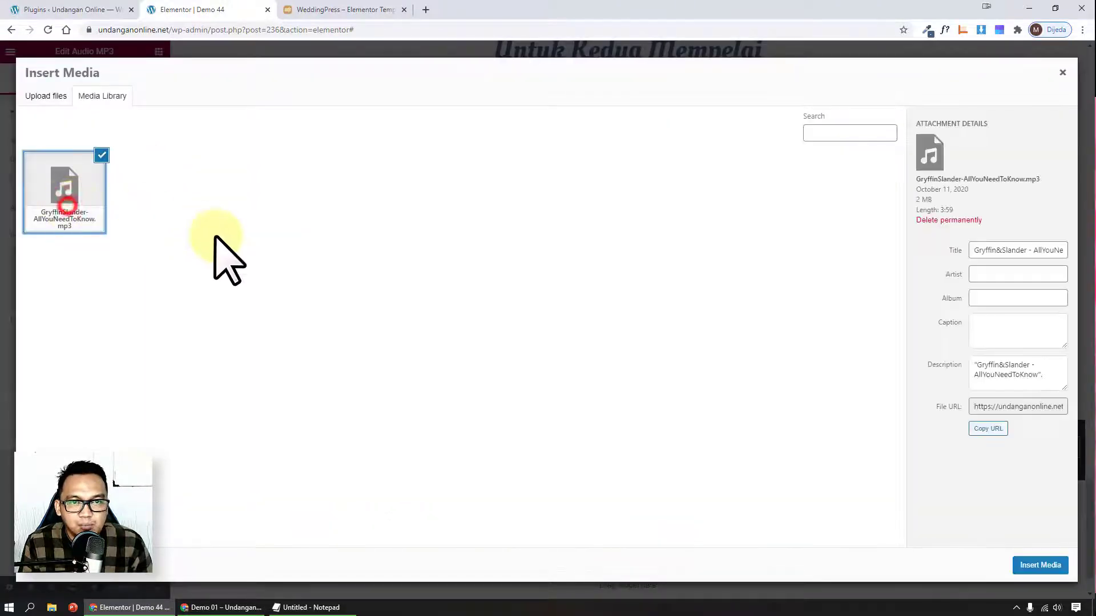
{"action": "left_click", "coordinate": [1039, 565]}
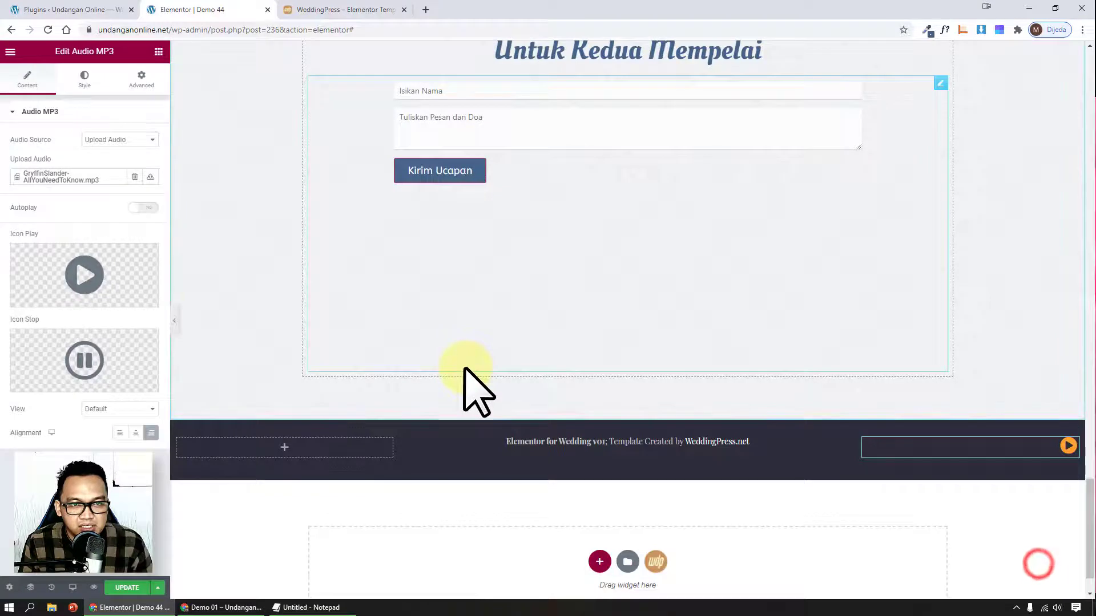
{"action": "left_click", "coordinate": [144, 208]}
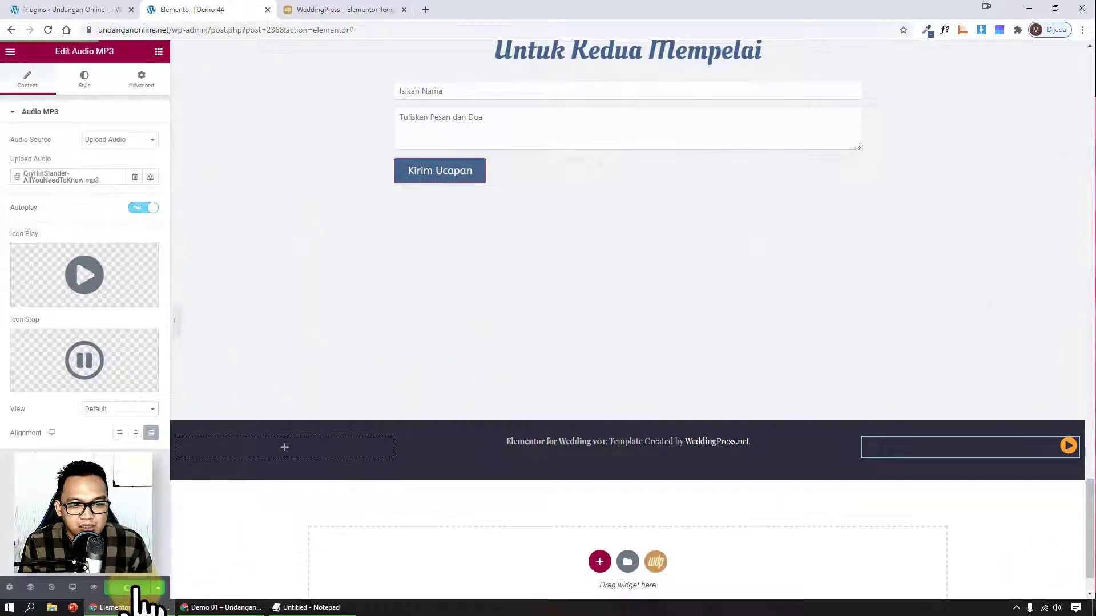
Step: Open the live Demo 44 page in a new tab of the other browser window
{"action": "left_click", "coordinate": [221, 608]}
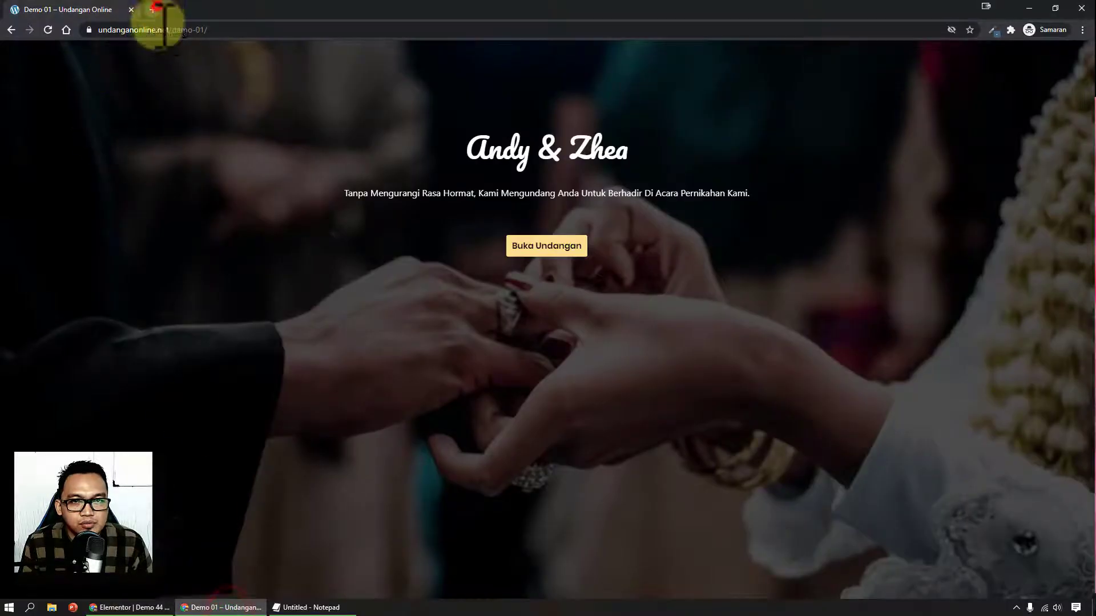
{"action": "right_click", "coordinate": [163, 26]}
{"action": "left_click", "coordinate": [277, 120]}
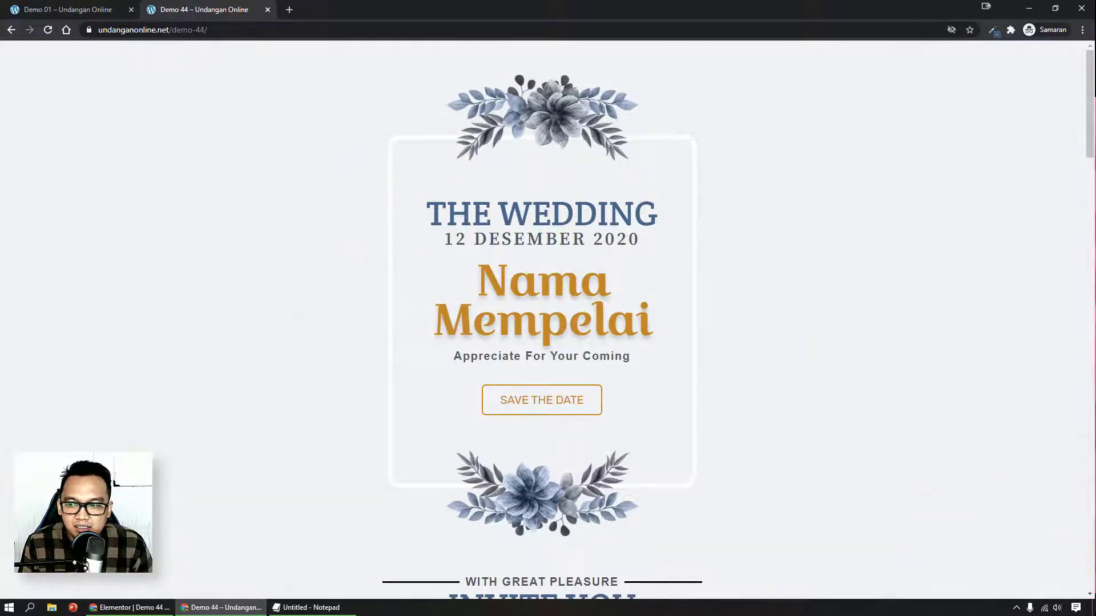
Step: Back in the Elementor editor, set the audio icon's view to Stacked and choose the plain Play icon as its play icon
{"action": "left_click", "coordinate": [94, 606]}
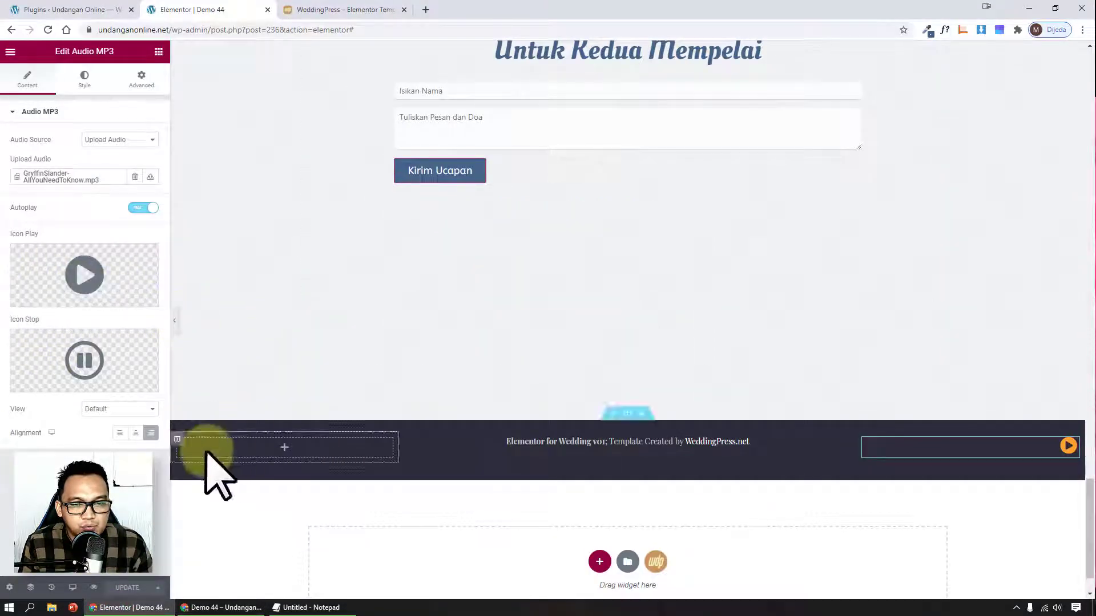
{"action": "left_click", "coordinate": [137, 430]}
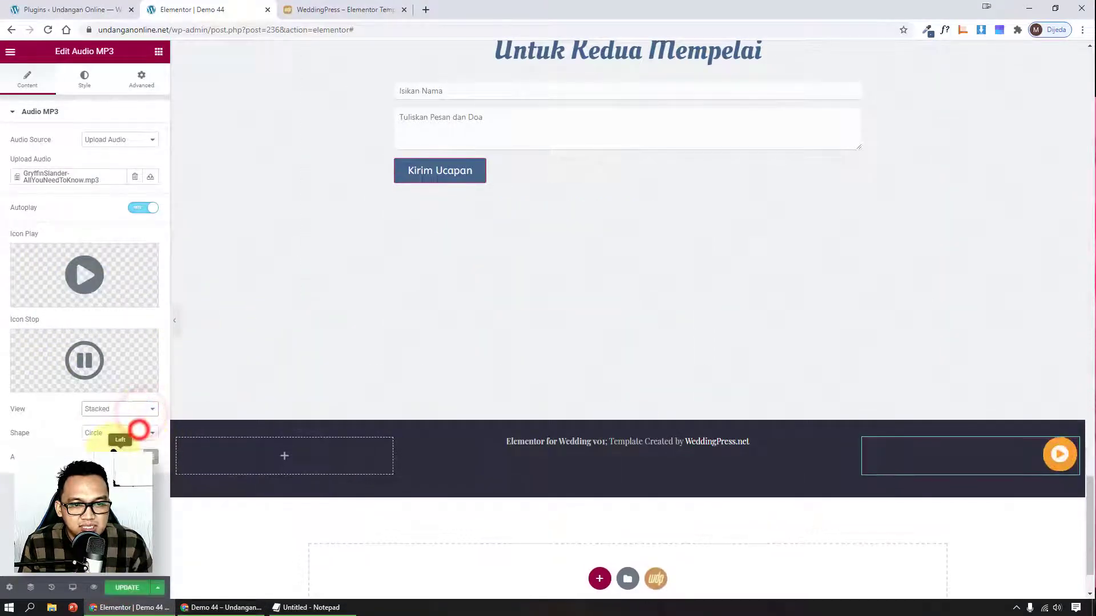
{"action": "left_click", "coordinate": [53, 278]}
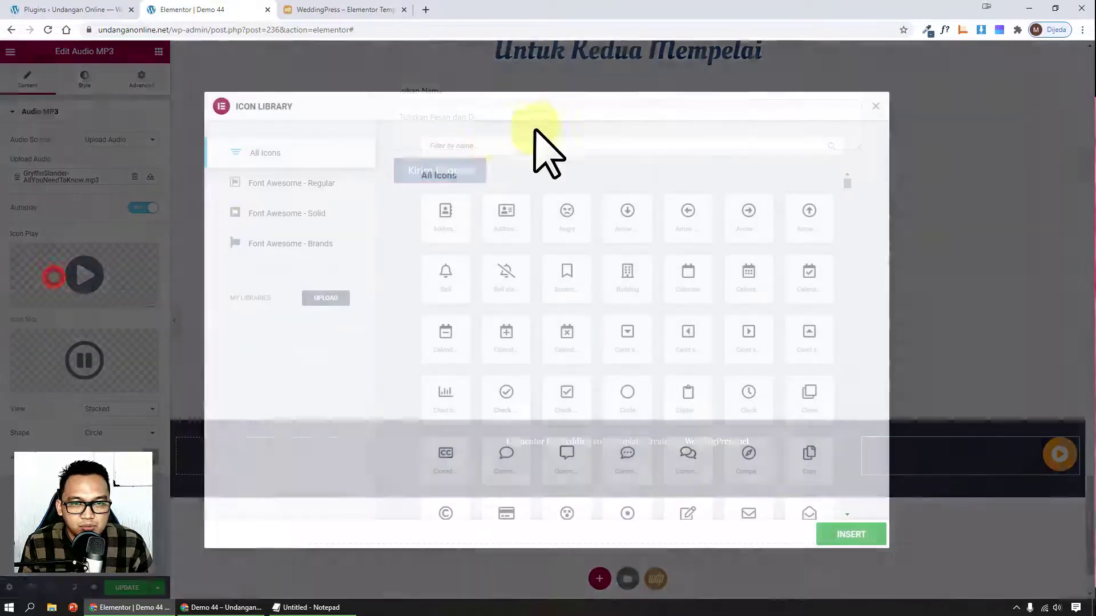
{"action": "left_click", "coordinate": [532, 146]}
{"action": "type", "text": "play"}
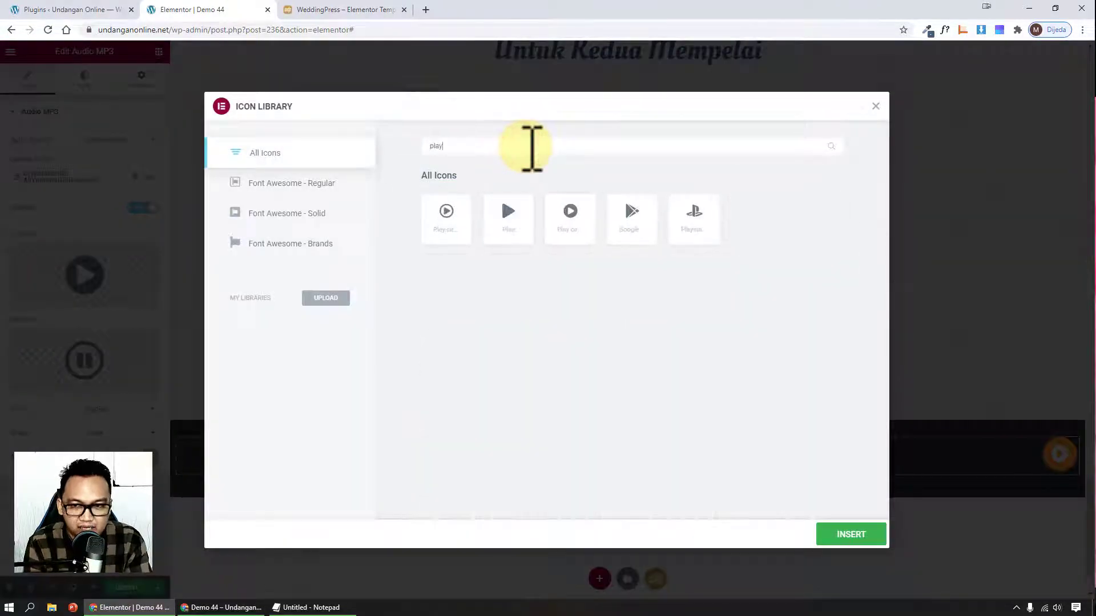
{"action": "left_click", "coordinate": [517, 211]}
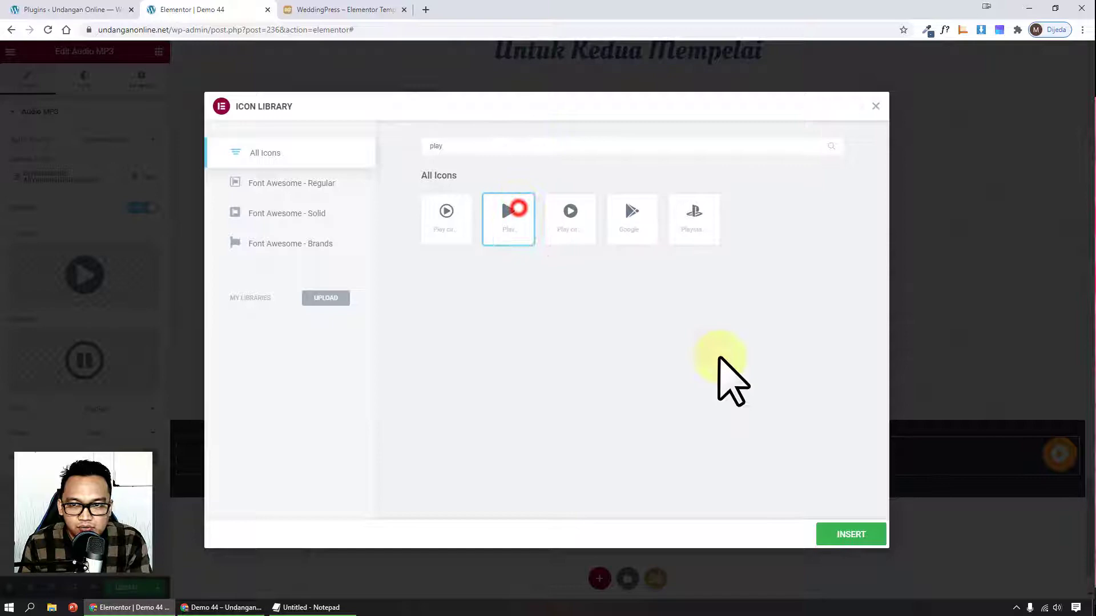
{"action": "left_click", "coordinate": [843, 531]}
Step: Search the icon library for "pau" and use the plain Pause icon as the audio widget's stop icon
{"action": "left_click", "coordinate": [86, 361]}
{"action": "left_click", "coordinate": [435, 147]}
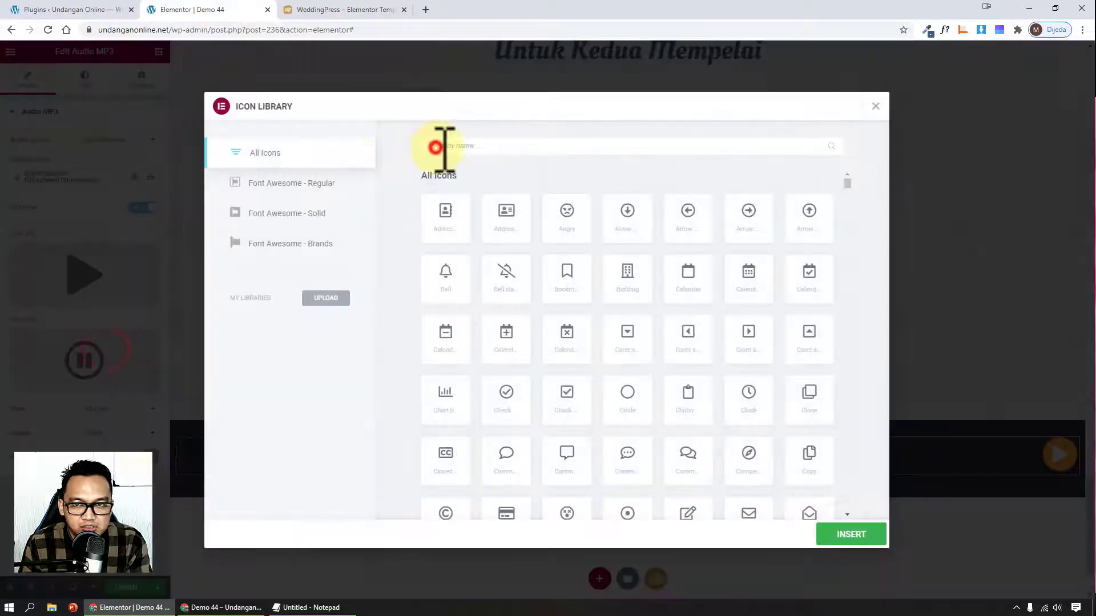
{"action": "type", "text": "pau"}
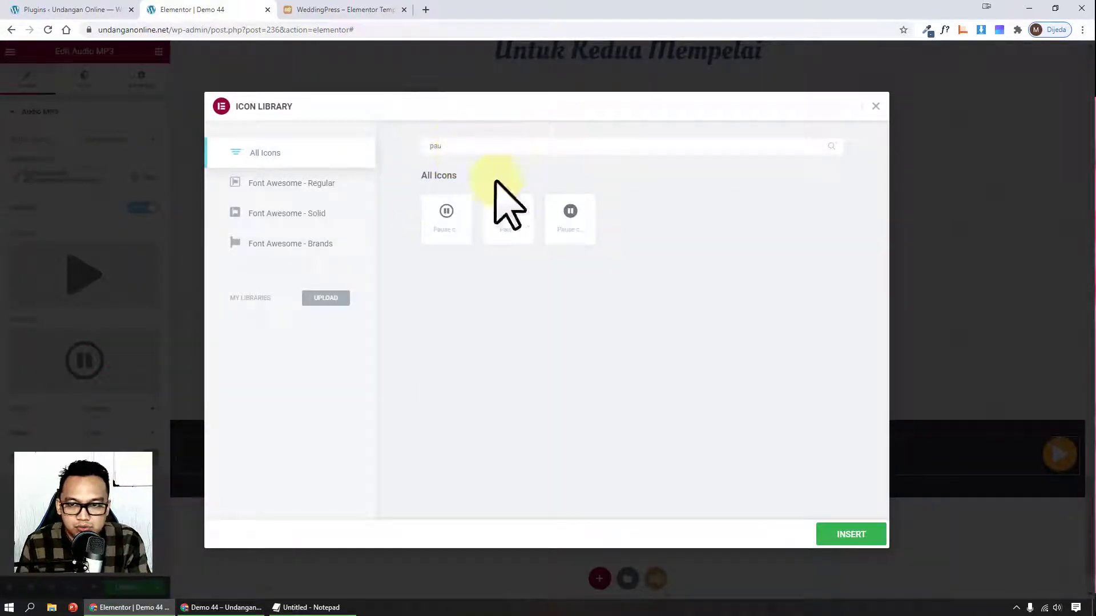
{"action": "left_click", "coordinate": [523, 232]}
{"action": "left_click", "coordinate": [856, 540]}
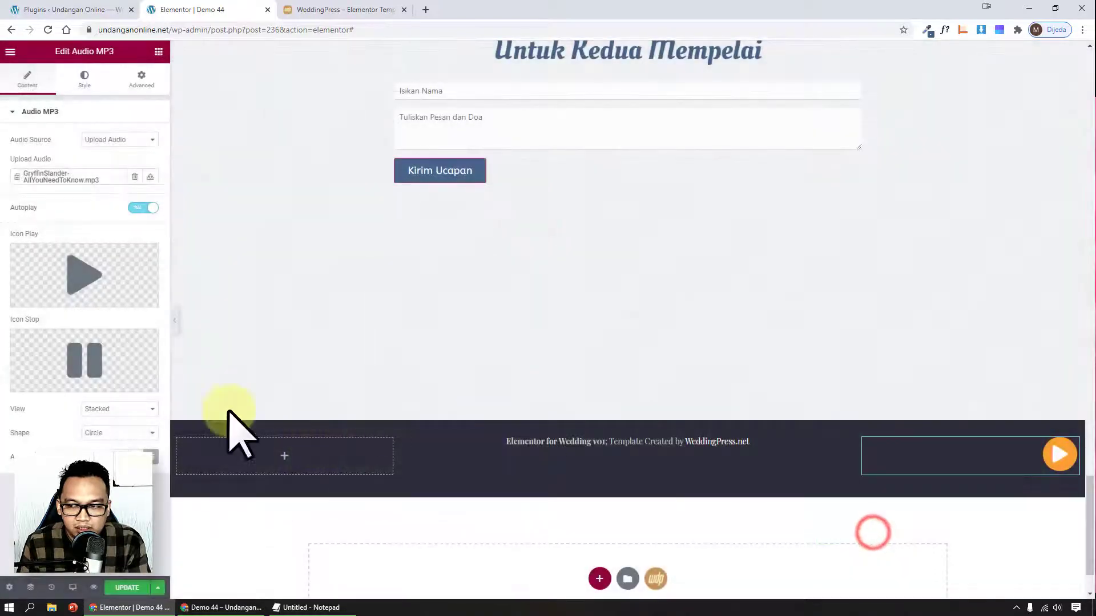
Step: Set the audio widget's desktop icon size to 20
{"action": "left_click", "coordinate": [85, 78]}
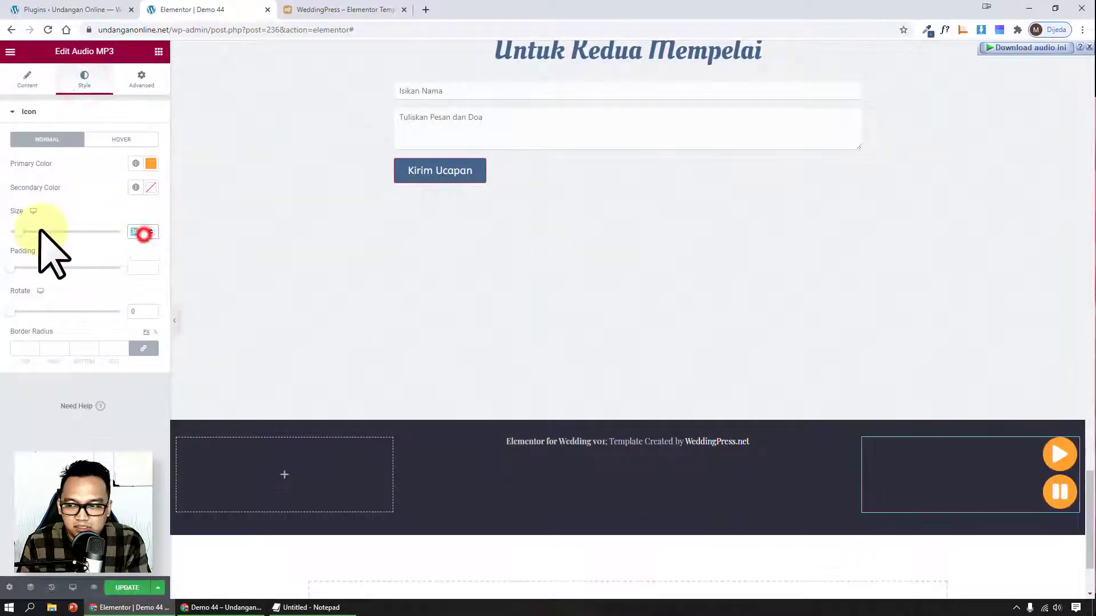
{"action": "left_click", "coordinate": [143, 232]}
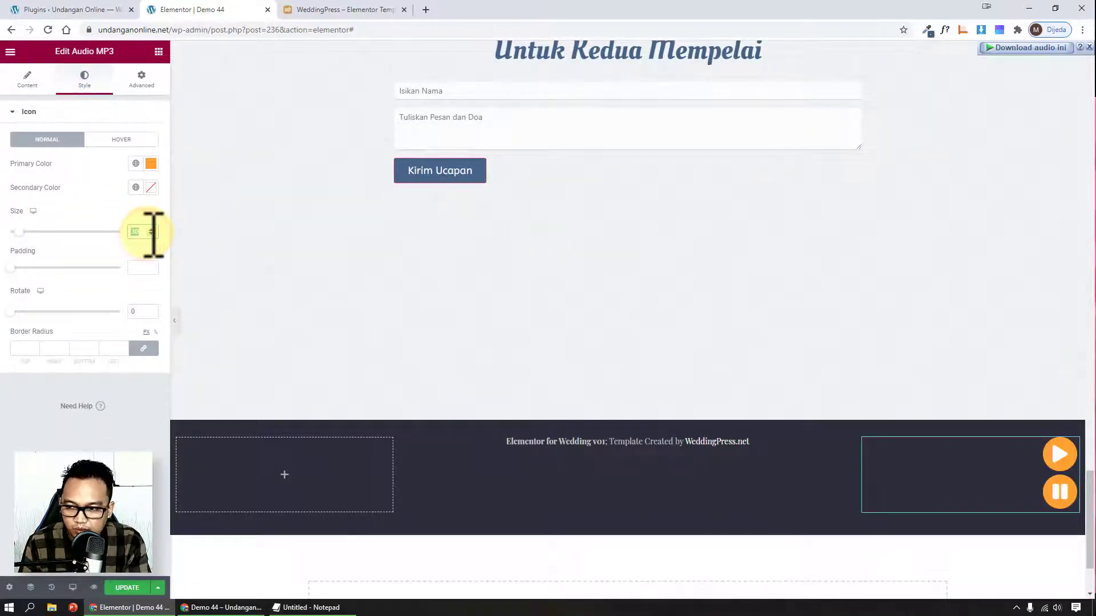
{"action": "type", "text": "20"}
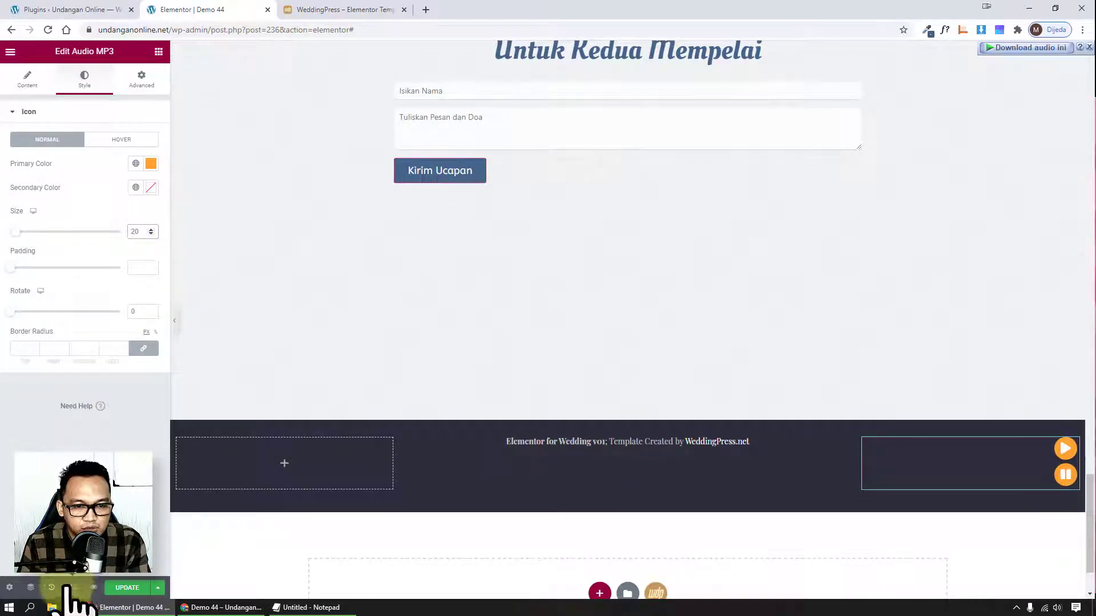
Step: Set the audio widget's icon size to 16 for mobile and save the page
{"action": "left_click", "coordinate": [73, 587]}
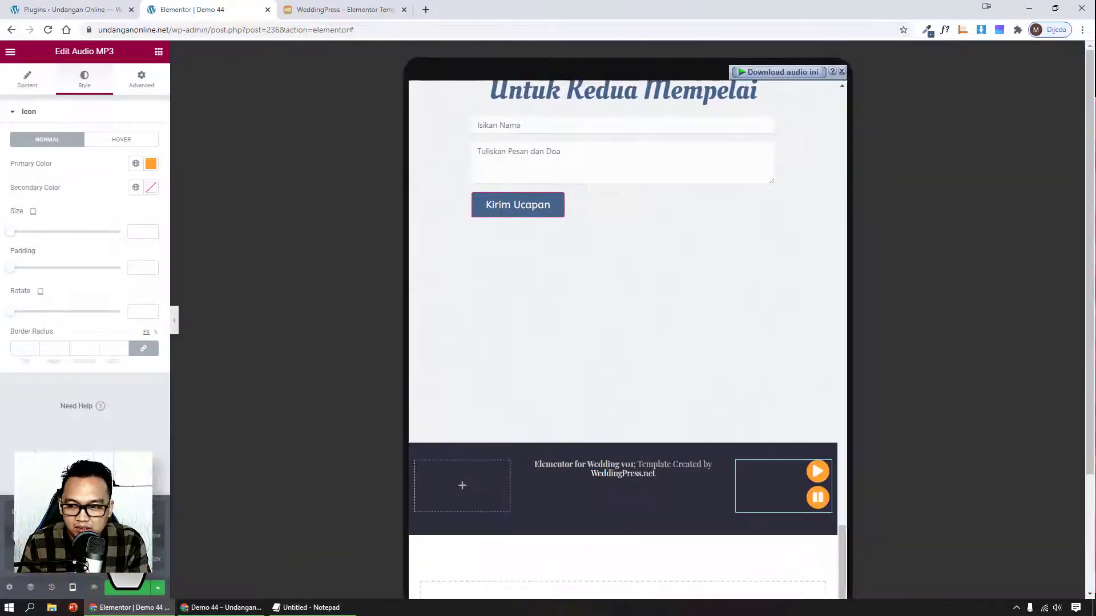
{"action": "left_click", "coordinate": [89, 572]}
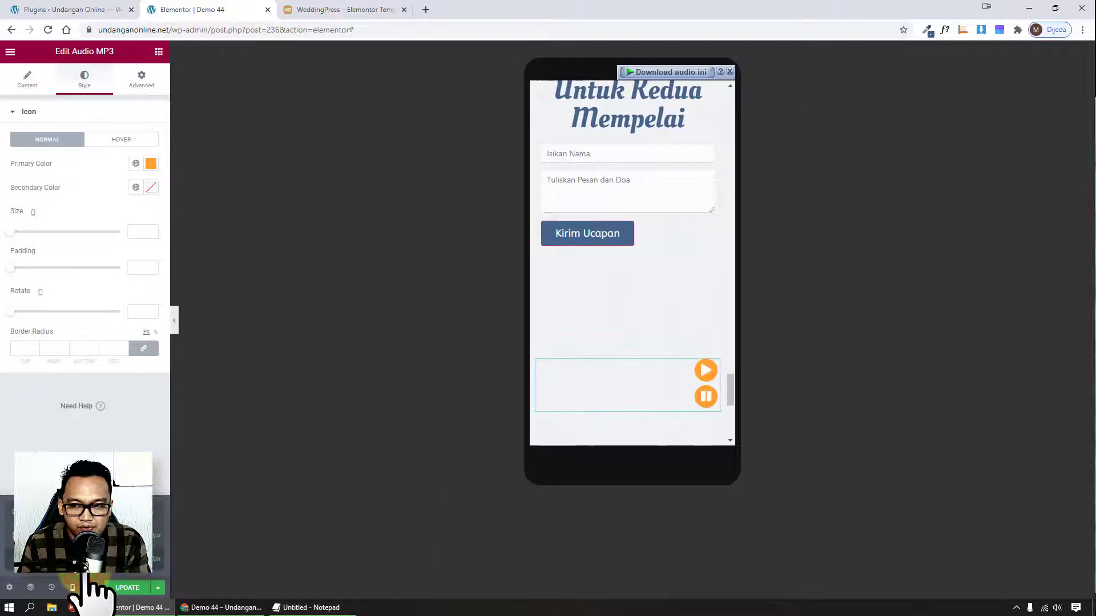
{"action": "left_click", "coordinate": [139, 234]}
{"action": "type", "text": "16"}
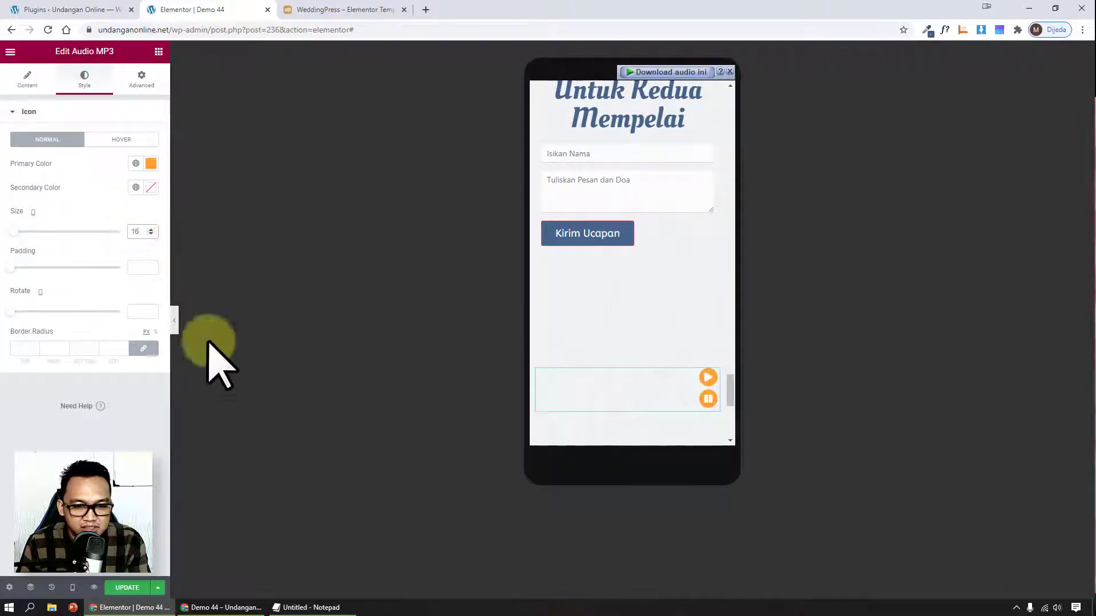
{"action": "left_click", "coordinate": [134, 584]}
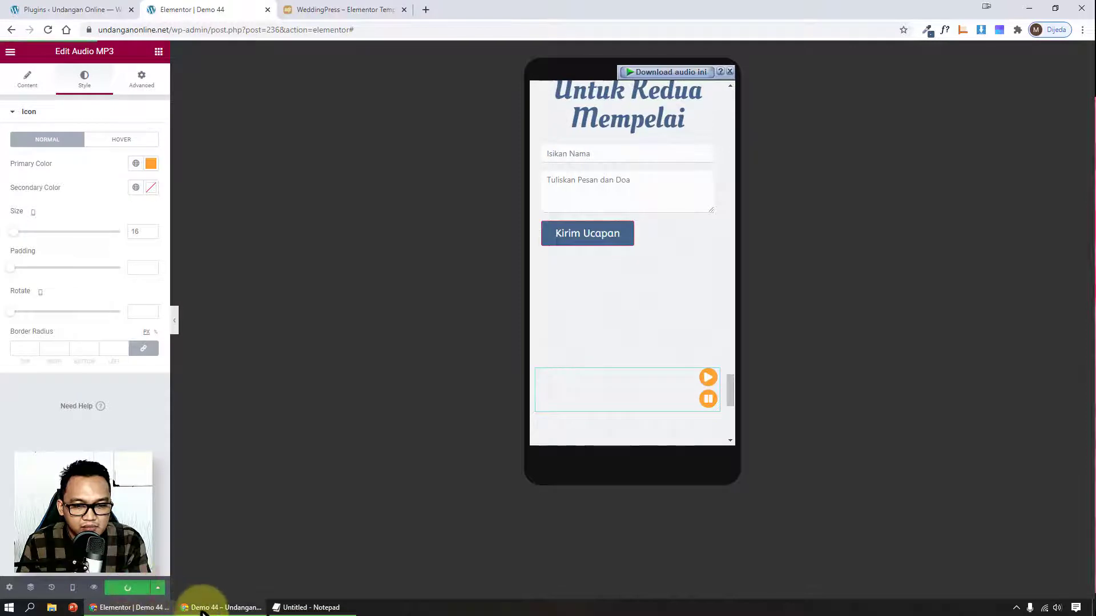
Step: Reload the live Demo 44 page and check the sticky audio icon along the whole length of the page
{"action": "left_click", "coordinate": [206, 608]}
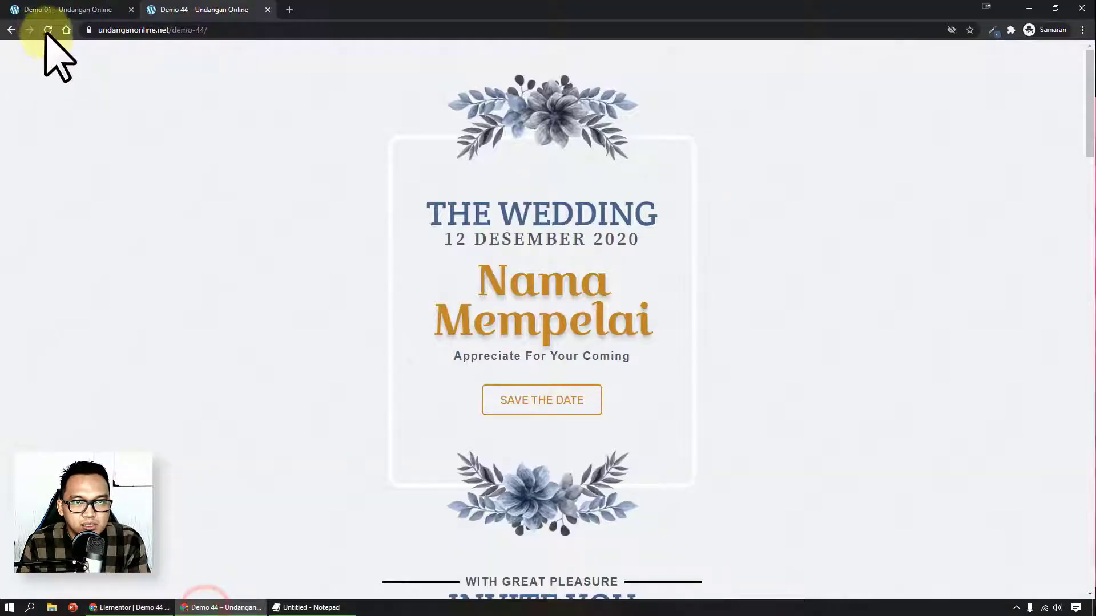
{"action": "left_click", "coordinate": [47, 30]}
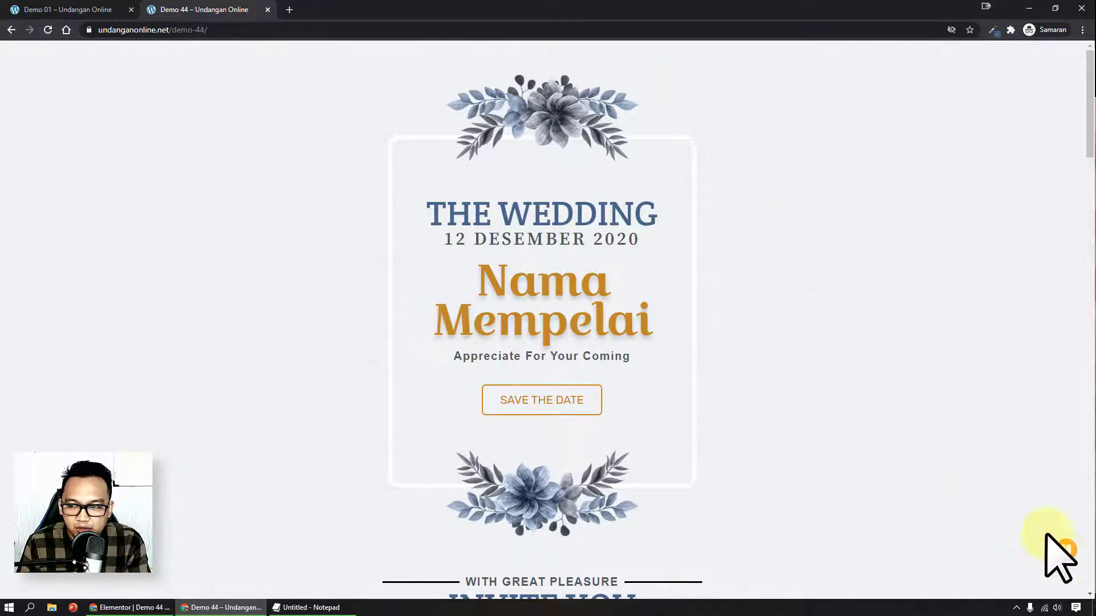
{"action": "scroll", "coordinate": [979, 441], "scroll_direction": "down", "scroll_amount": 8}
{"action": "scroll", "coordinate": [971, 425], "scroll_direction": "up", "scroll_amount": 8}
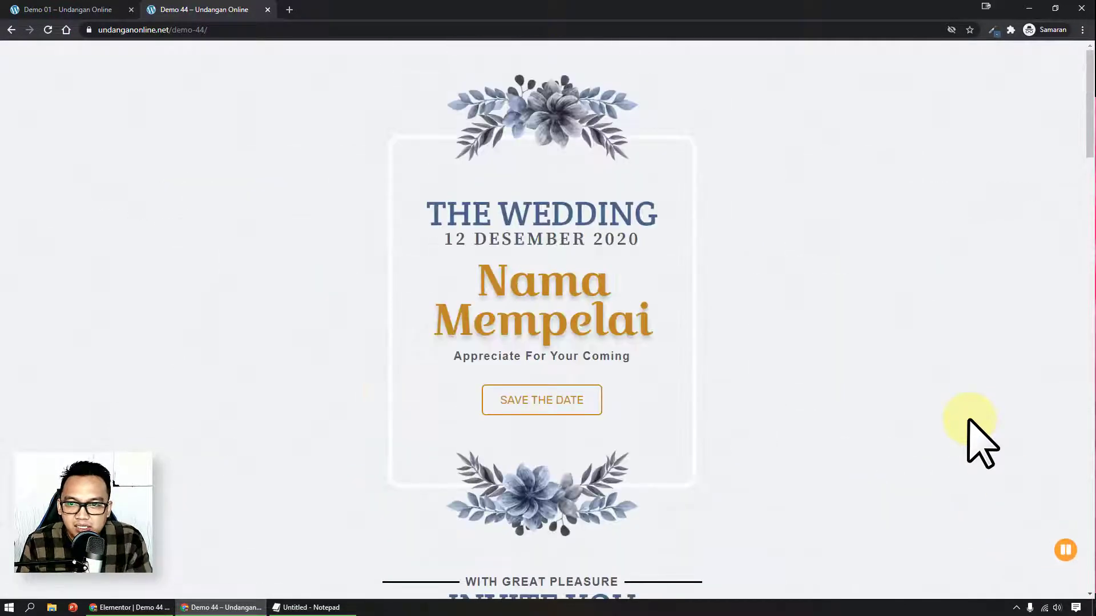
{"action": "scroll", "coordinate": [978, 443], "scroll_direction": "down", "scroll_amount": 20}
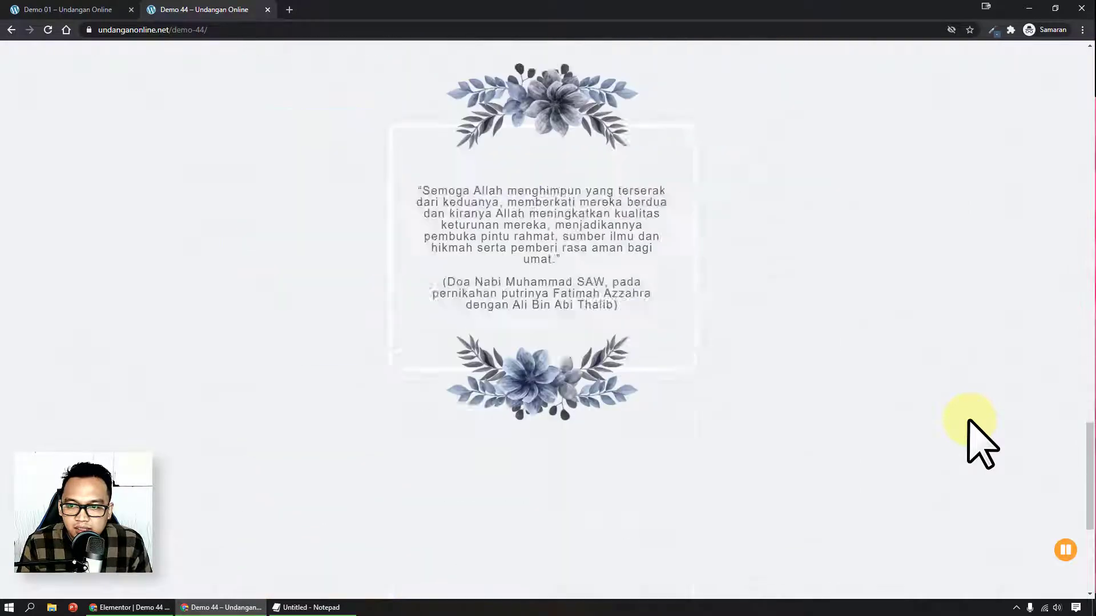
{"action": "scroll", "coordinate": [970, 425], "scroll_direction": "down", "scroll_amount": 6}
{"action": "scroll", "coordinate": [961, 489], "scroll_direction": "up", "scroll_amount": 11}
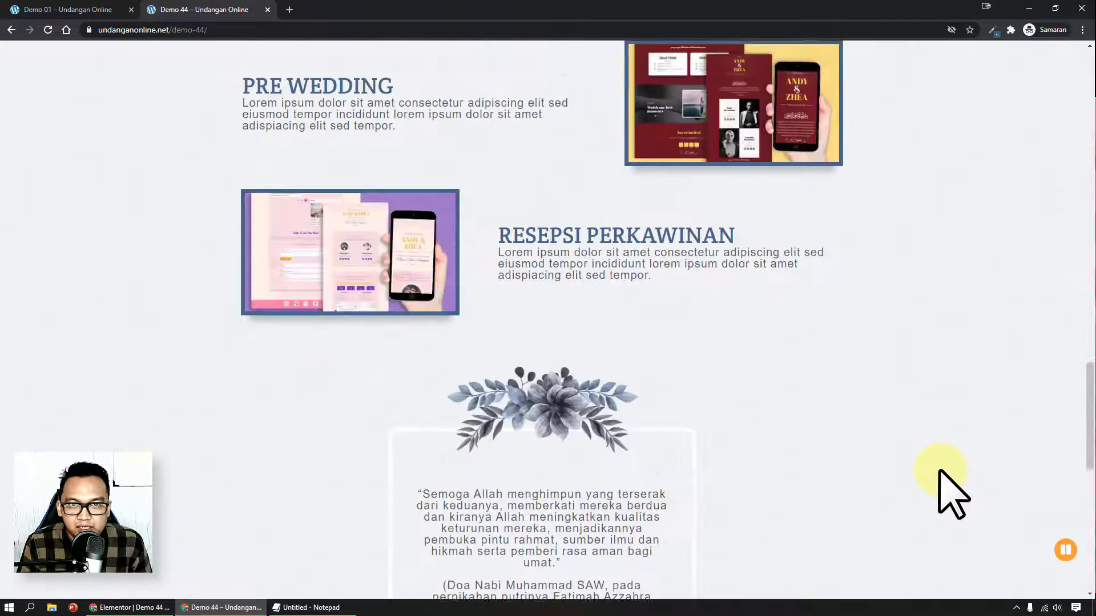
{"action": "scroll", "coordinate": [939, 470], "scroll_direction": "up", "scroll_amount": 20}
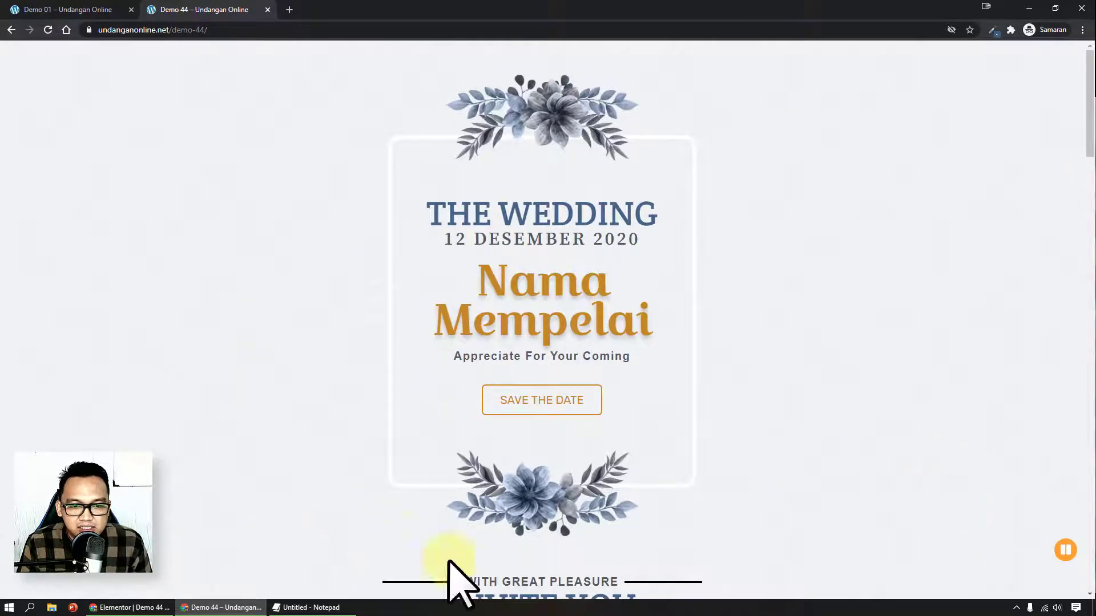
Step: Return the Elementor editor to desktop view and select the image URL in the data-sampul attribute of the cover code in Notepad
{"action": "left_click", "coordinate": [137, 607]}
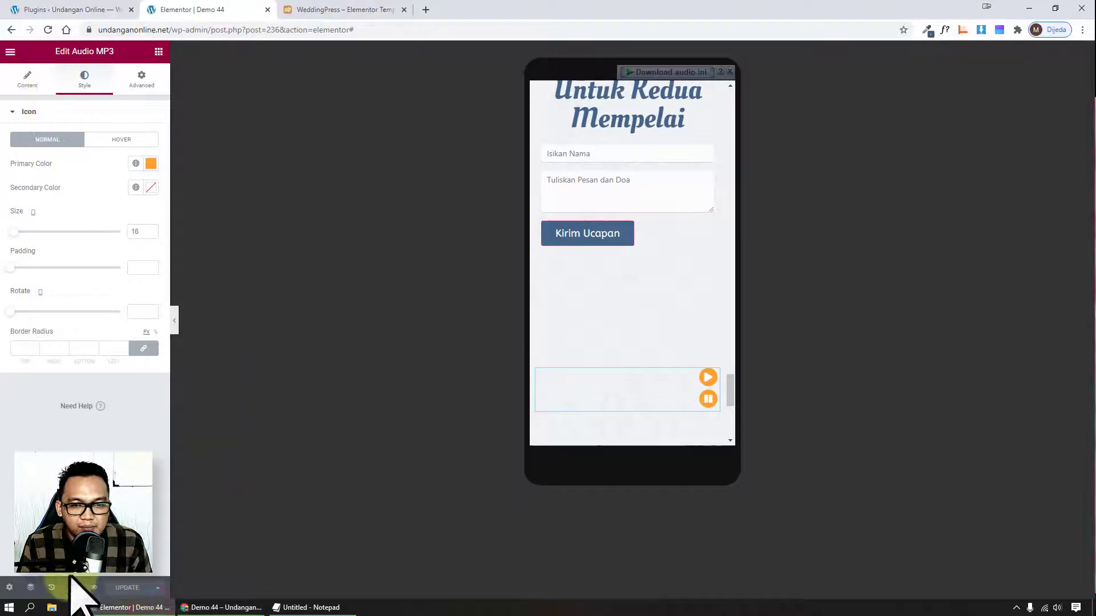
{"action": "left_click", "coordinate": [72, 587]}
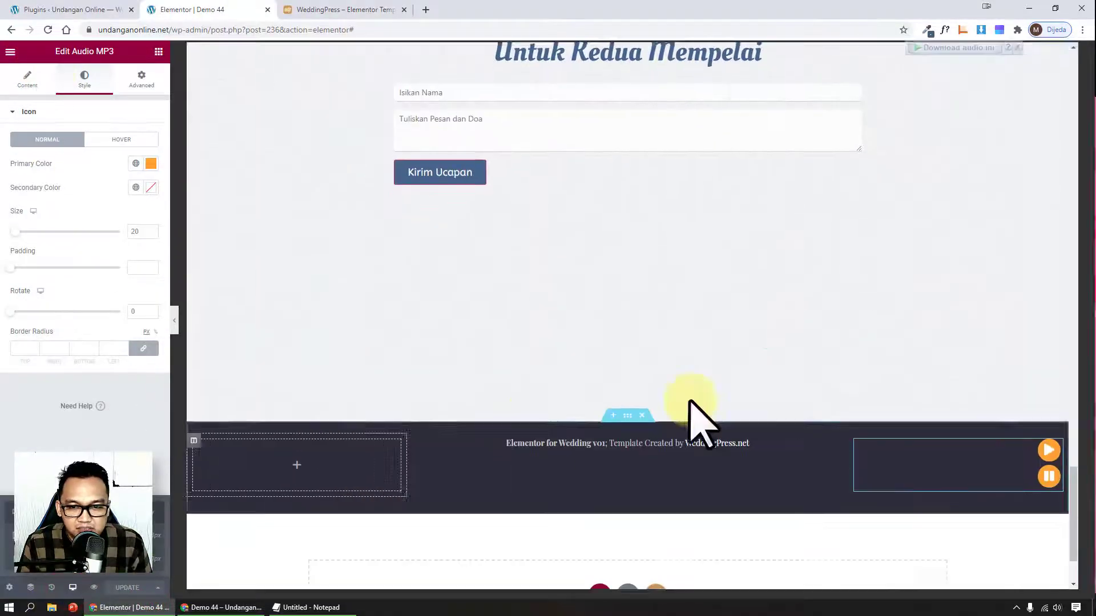
{"action": "left_click", "coordinate": [311, 607]}
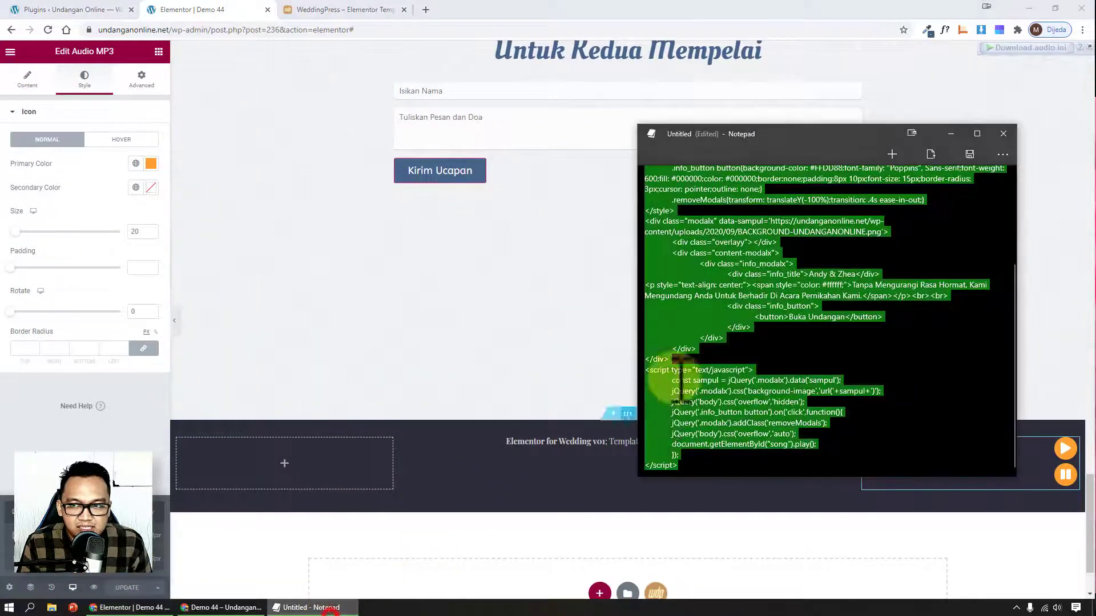
{"action": "left_click_drag", "start_coordinate": [794, 314], "coordinate": [802, 315]}
{"action": "scroll", "coordinate": [797, 313], "scroll_direction": "up", "scroll_amount": 3}
{"action": "left_click", "coordinate": [821, 287]}
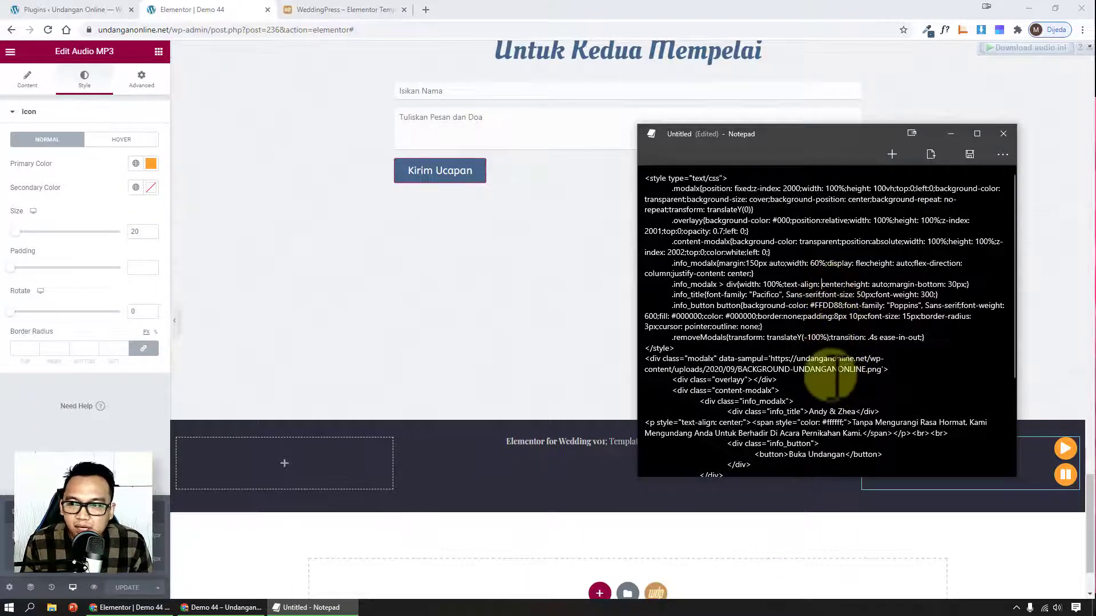
{"action": "left_click_drag", "start_coordinate": [770, 358], "coordinate": [882, 371]}
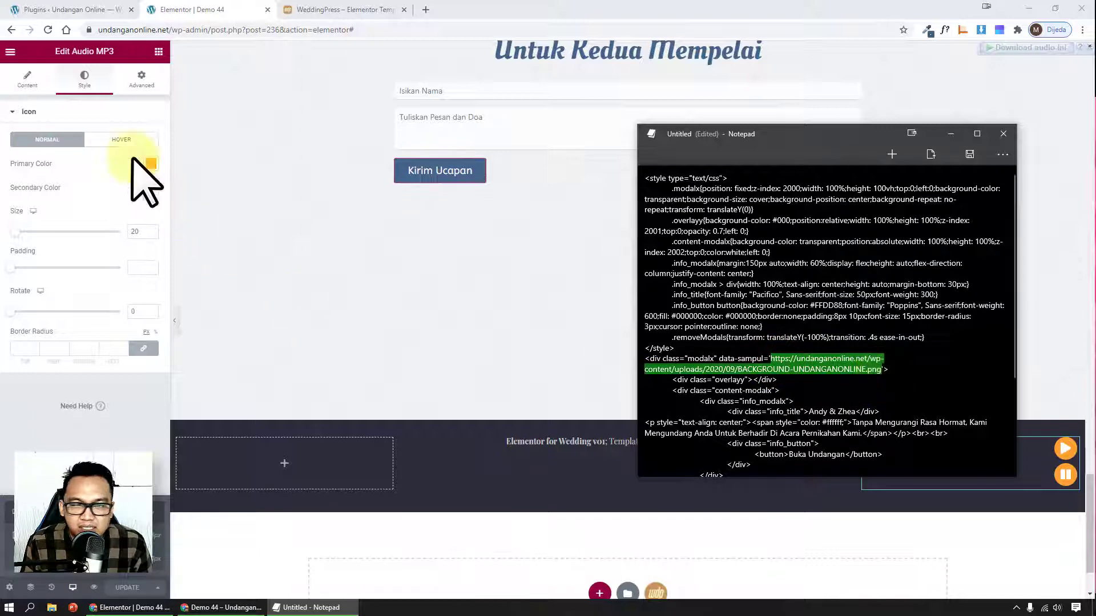
Step: Open the attachment details of wdp_cover_03.png in the WordPress media library
{"action": "left_click", "coordinate": [85, 9]}
{"action": "left_click", "coordinate": [70, 140]}
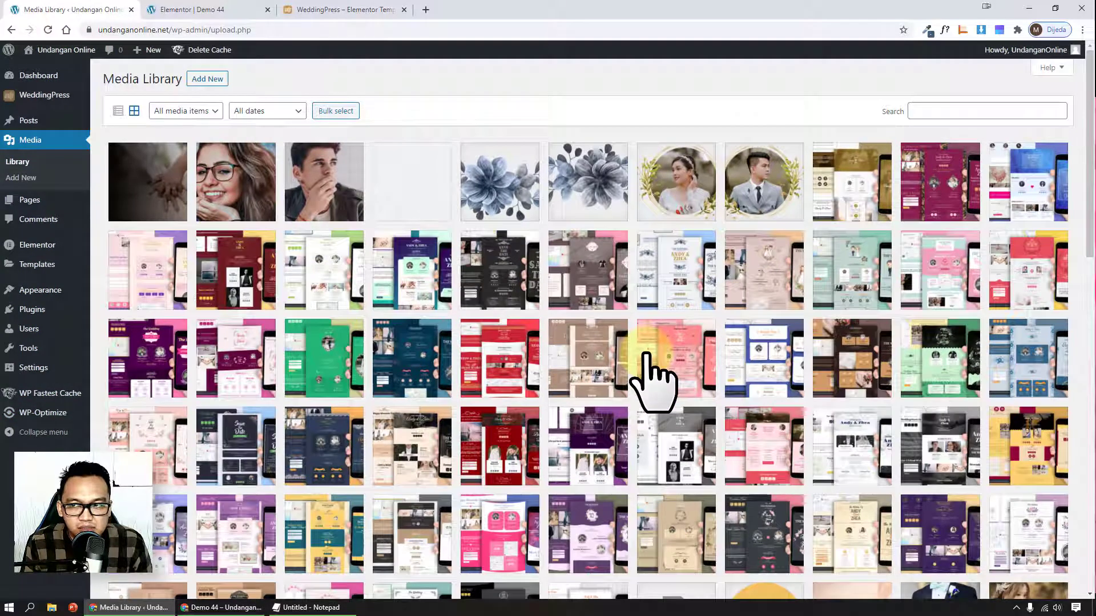
{"action": "scroll", "coordinate": [654, 382], "scroll_direction": "down", "scroll_amount": 7}
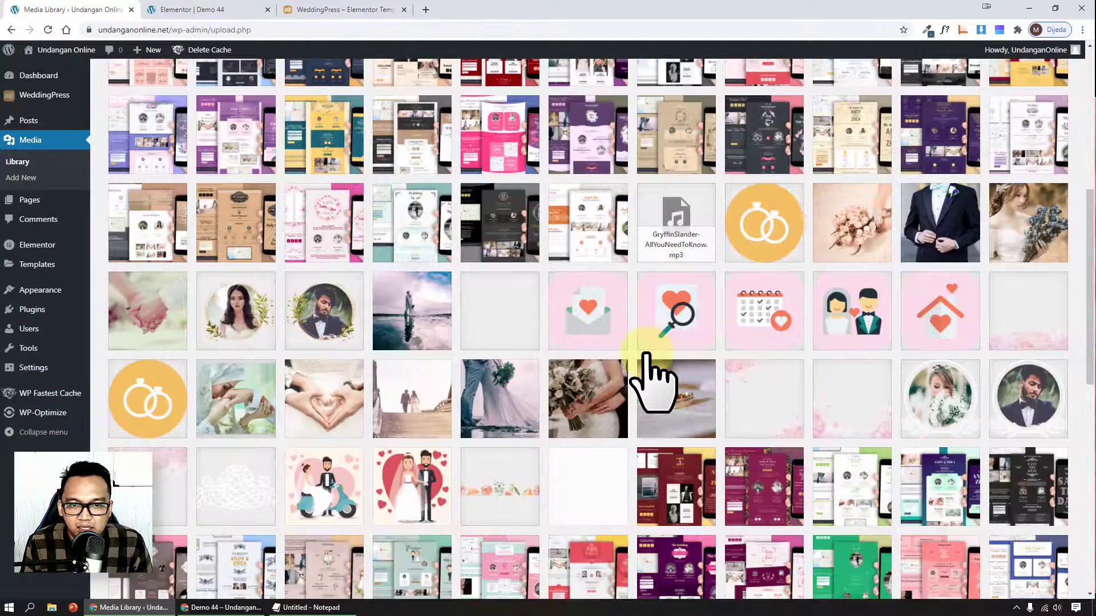
{"action": "left_click", "coordinate": [153, 292]}
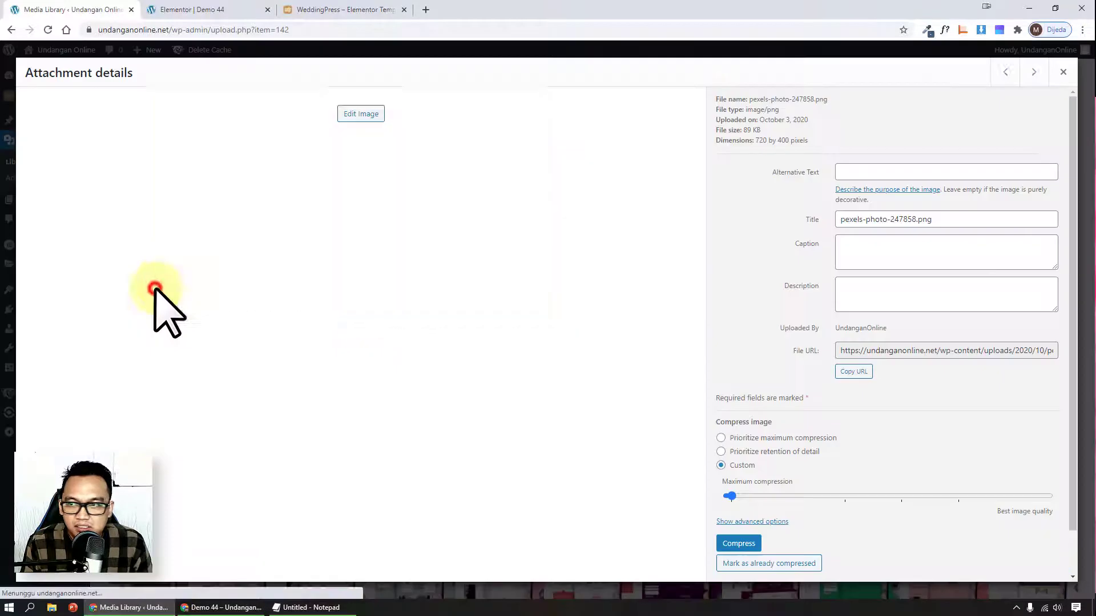
{"action": "left_click", "coordinate": [1063, 71]}
{"action": "scroll", "coordinate": [210, 246], "scroll_direction": "up", "scroll_amount": 2}
{"action": "left_click", "coordinate": [171, 169]}
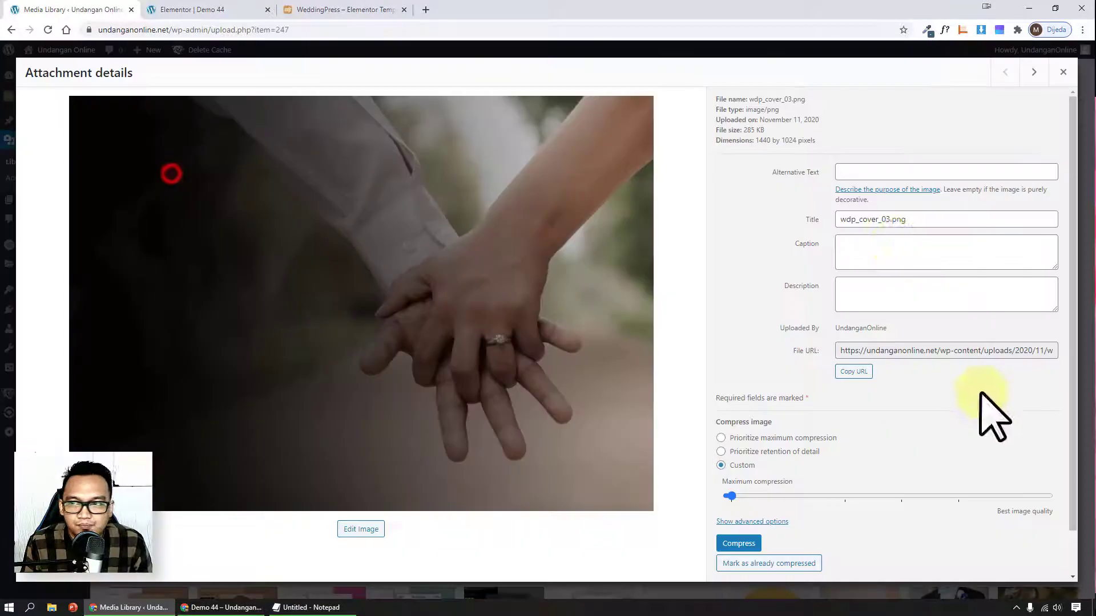
Step: Copy the file URL of wdp_cover_03.png and switch back to the cover code in Notepad
{"action": "right_click", "coordinate": [960, 357]}
{"action": "key", "text": "ctrl+c"}
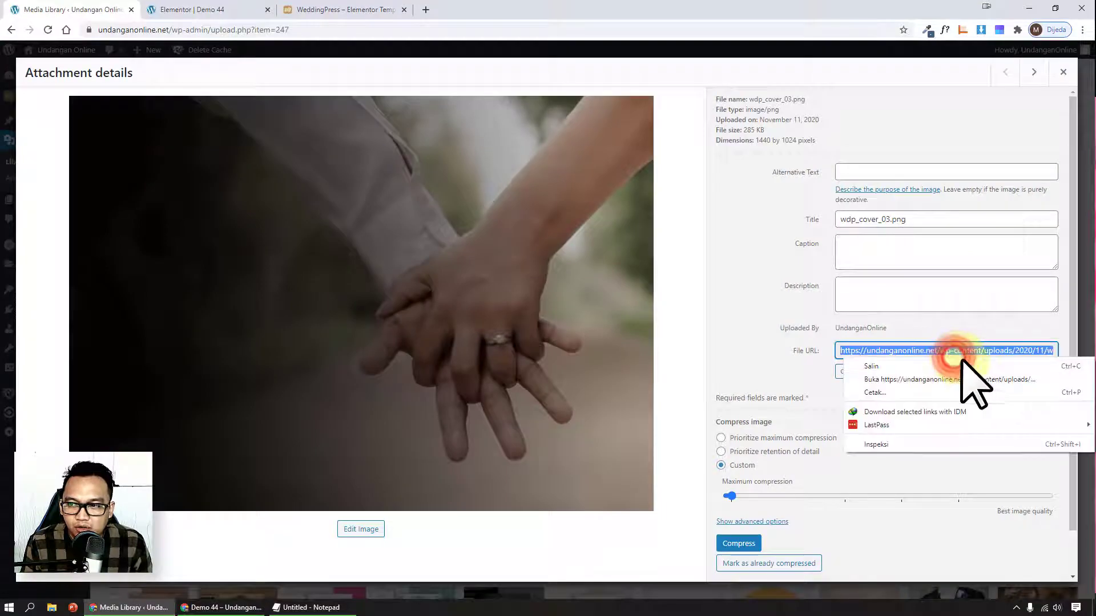
{"action": "left_click", "coordinate": [970, 367]}
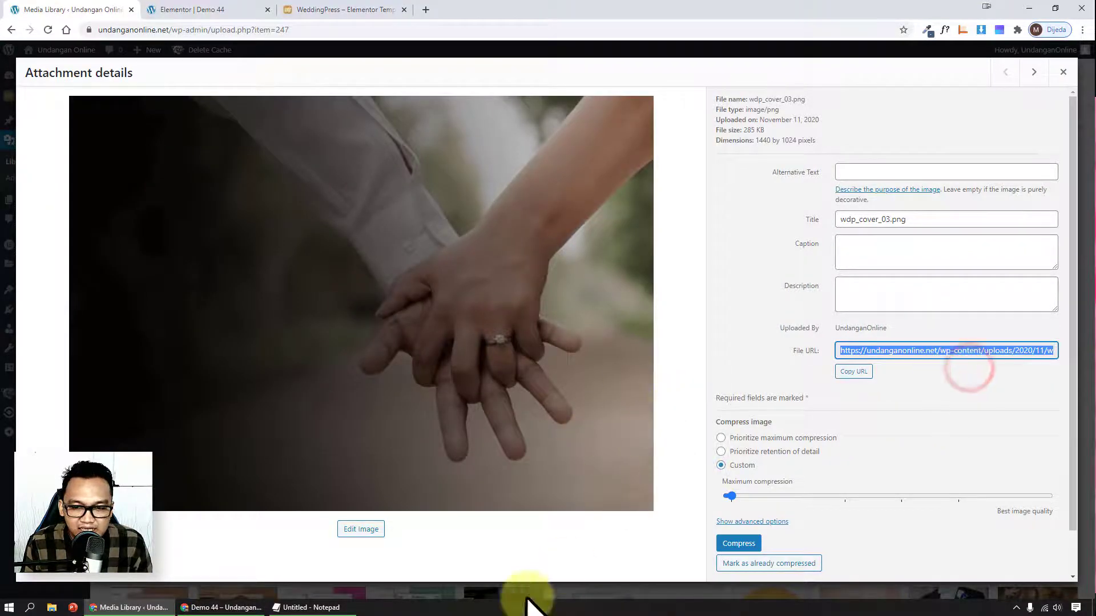
{"action": "left_click", "coordinate": [316, 607]}
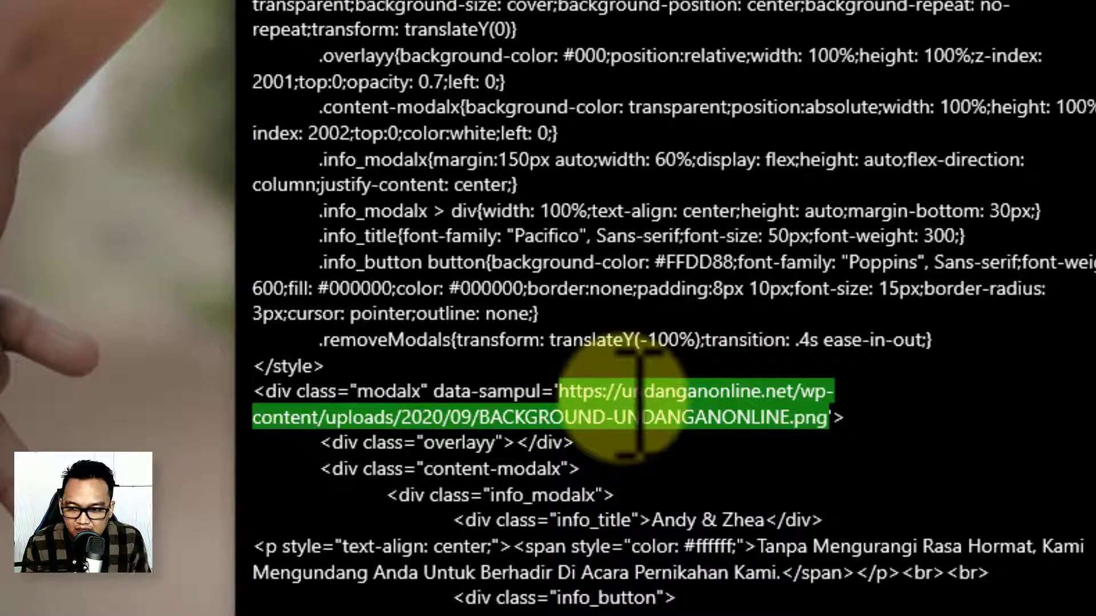
Step: Replace the data-sampul image URL with the copied wdp_cover_03.png address and swap the order of the couple's names in the info_title line
{"action": "key", "text": "BackSpace"}
{"action": "key", "text": "ctrl+v"}
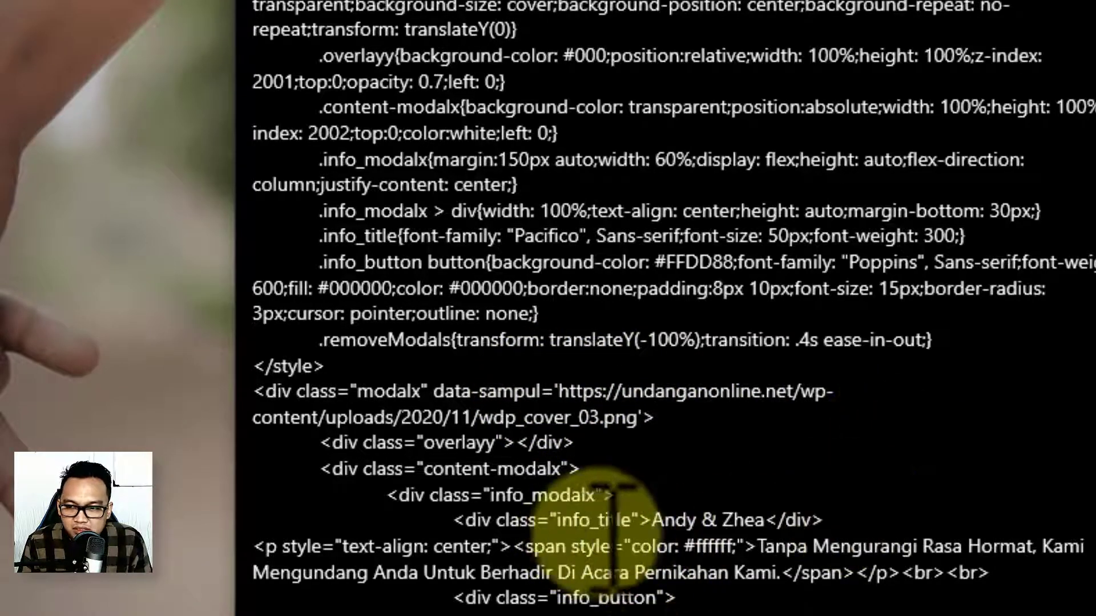
{"action": "left_click_drag", "start_coordinate": [651, 520], "coordinate": [764, 520]}
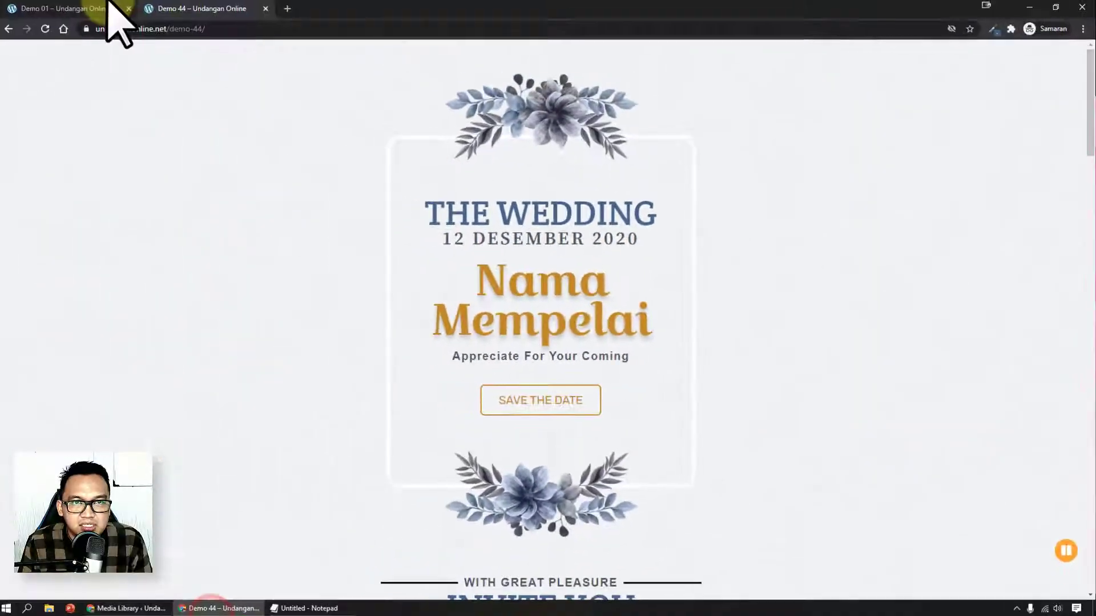
{"action": "left_click", "coordinate": [111, 9]}
{"action": "left_click_drag", "start_coordinate": [464, 148], "coordinate": [630, 165]}
{"action": "left_click", "coordinate": [296, 606]}
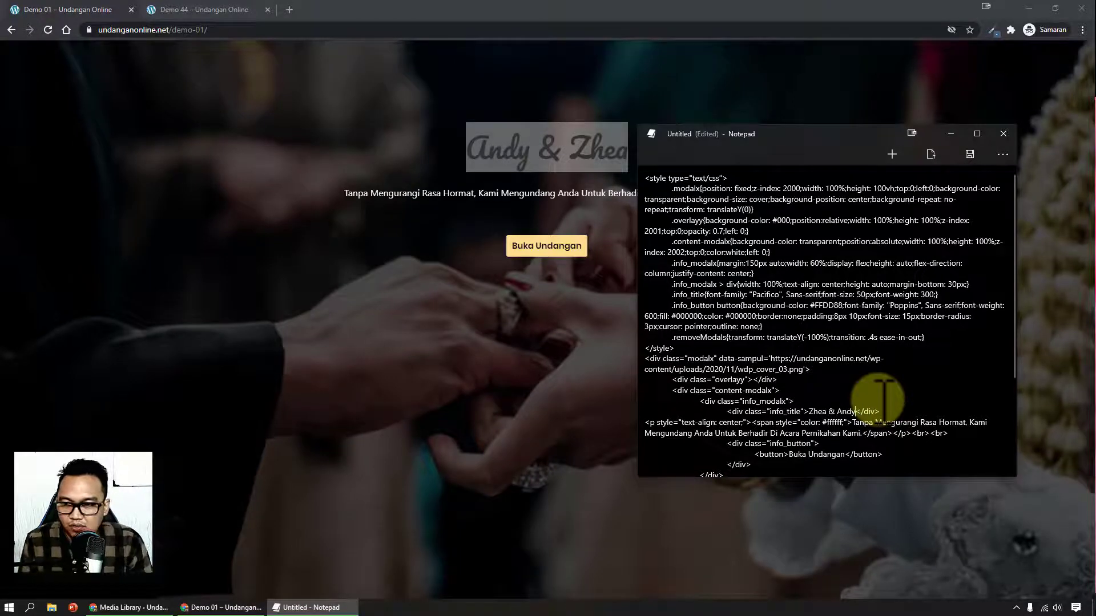
Step: Review the invitation sentence and the closing script of the cover code in Notepad, and select all of the code
{"action": "left_click_drag", "start_coordinate": [834, 134], "coordinate": [774, 101]}
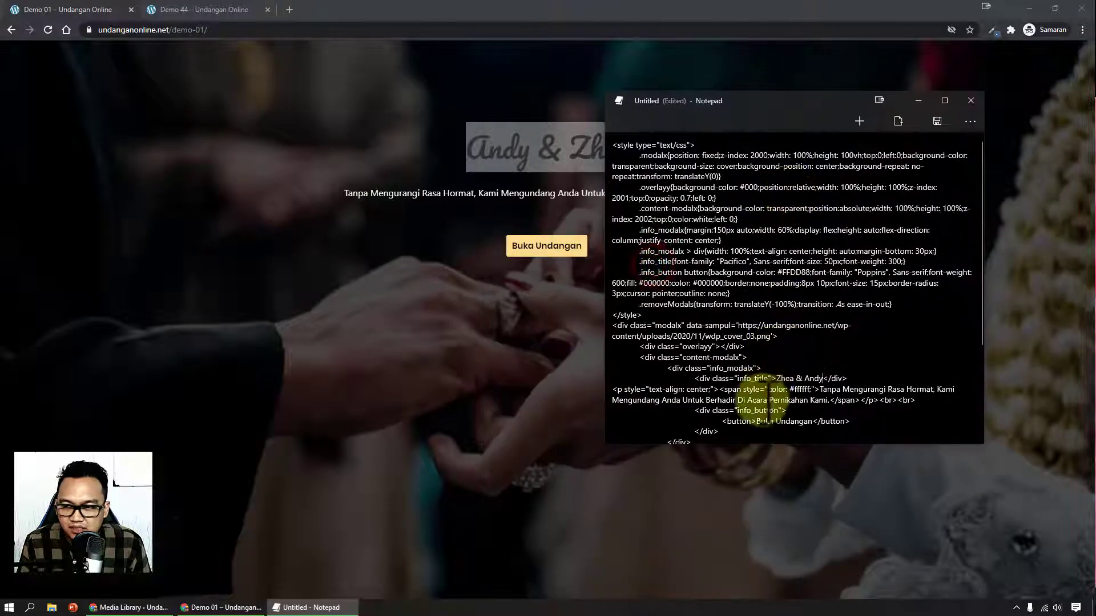
{"action": "left_click_drag", "start_coordinate": [820, 389], "coordinate": [829, 397]}
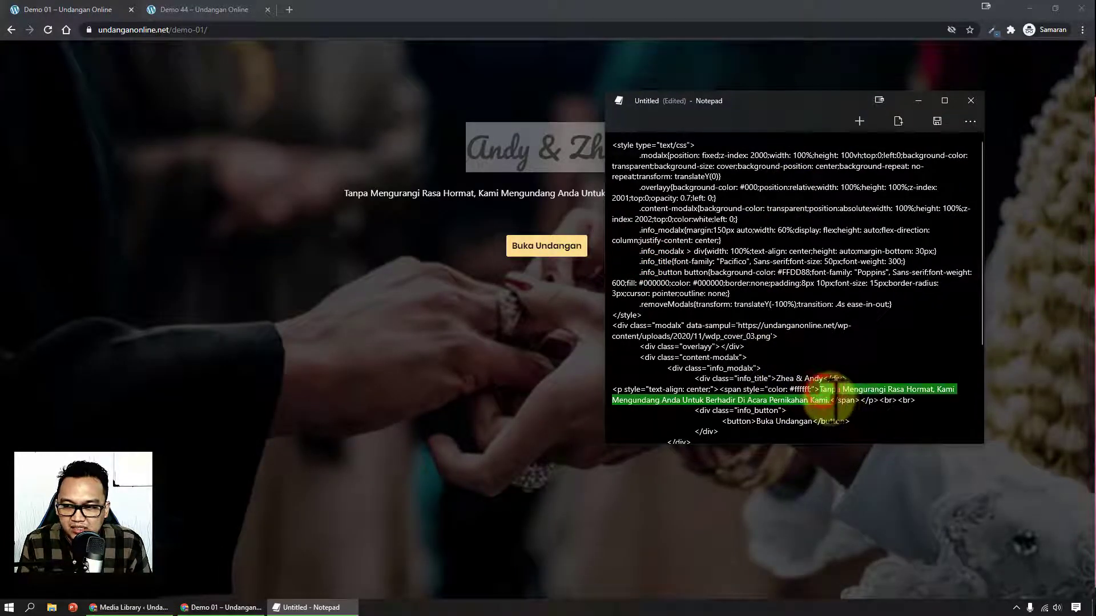
{"action": "scroll", "coordinate": [836, 399], "scroll_direction": "down", "scroll_amount": 4}
{"action": "left_click", "coordinate": [836, 401]}
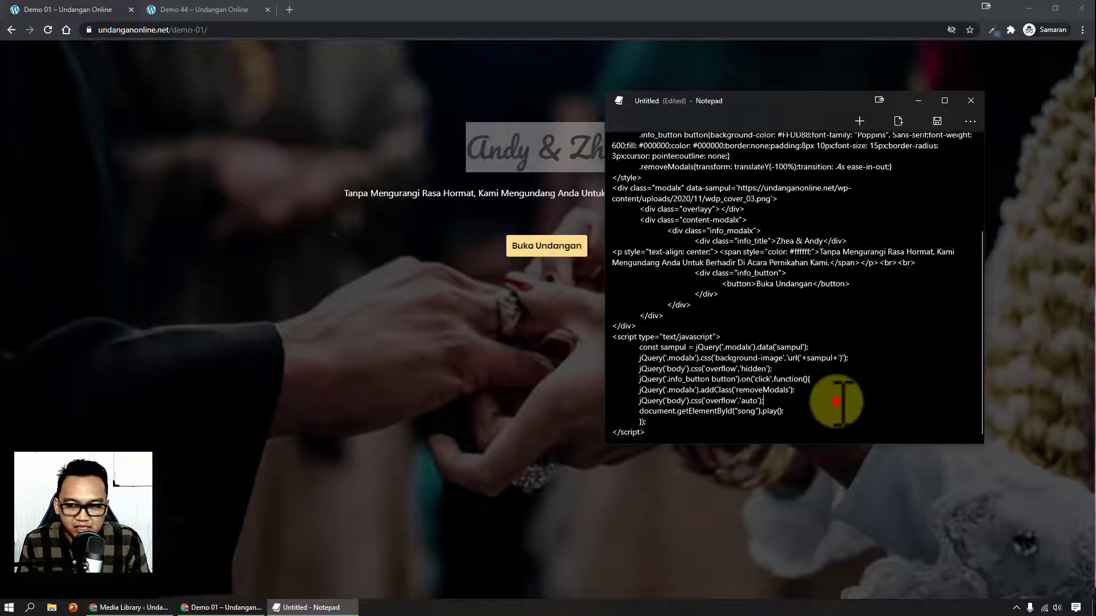
{"action": "key", "text": "ctrl+a"}
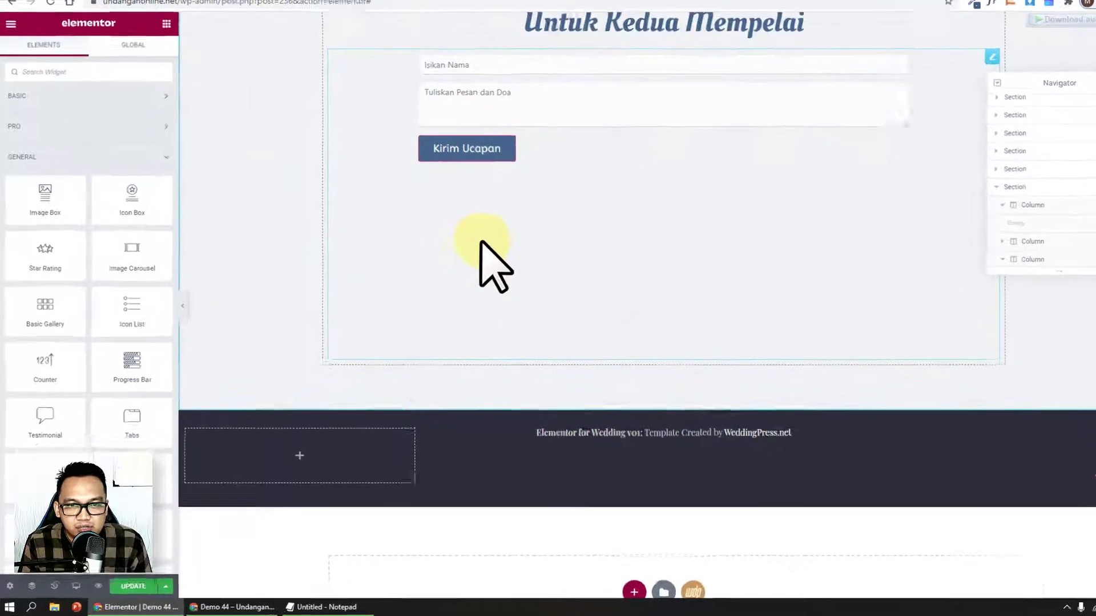
Step: Switch to the Elementor editor and add an HTML widget to the empty column in the dark footer section
{"action": "scroll", "coordinate": [120, 239], "scroll_direction": "down", "scroll_amount": 8}
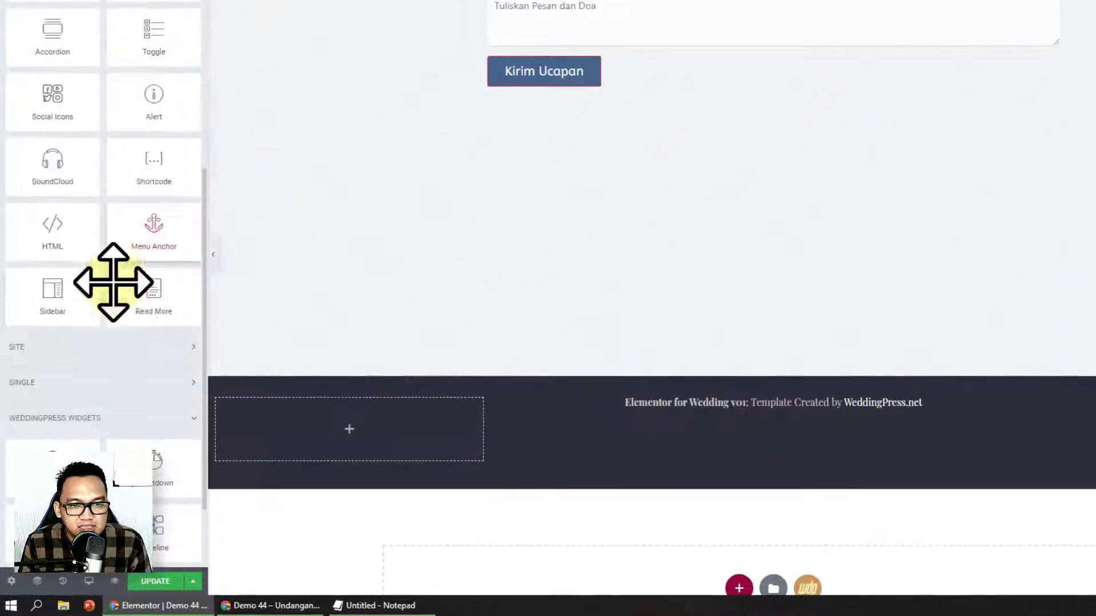
{"action": "scroll", "coordinate": [69, 235], "scroll_direction": "up", "scroll_amount": 6}
{"action": "scroll", "coordinate": [117, 342], "scroll_direction": "down", "scroll_amount": 2}
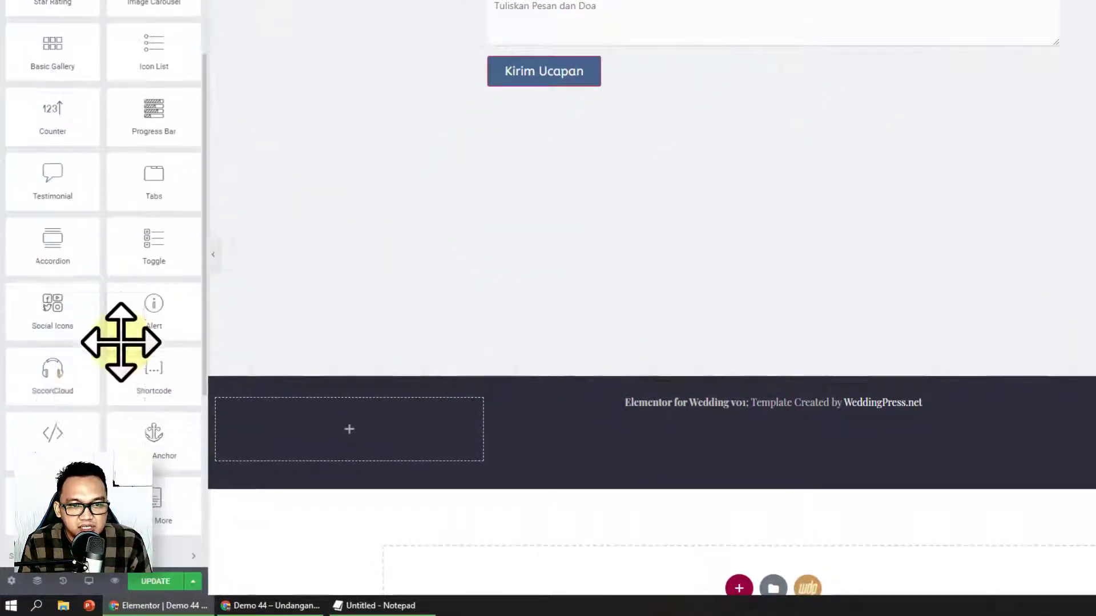
{"action": "left_click_drag", "start_coordinate": [73, 428], "coordinate": [374, 451]}
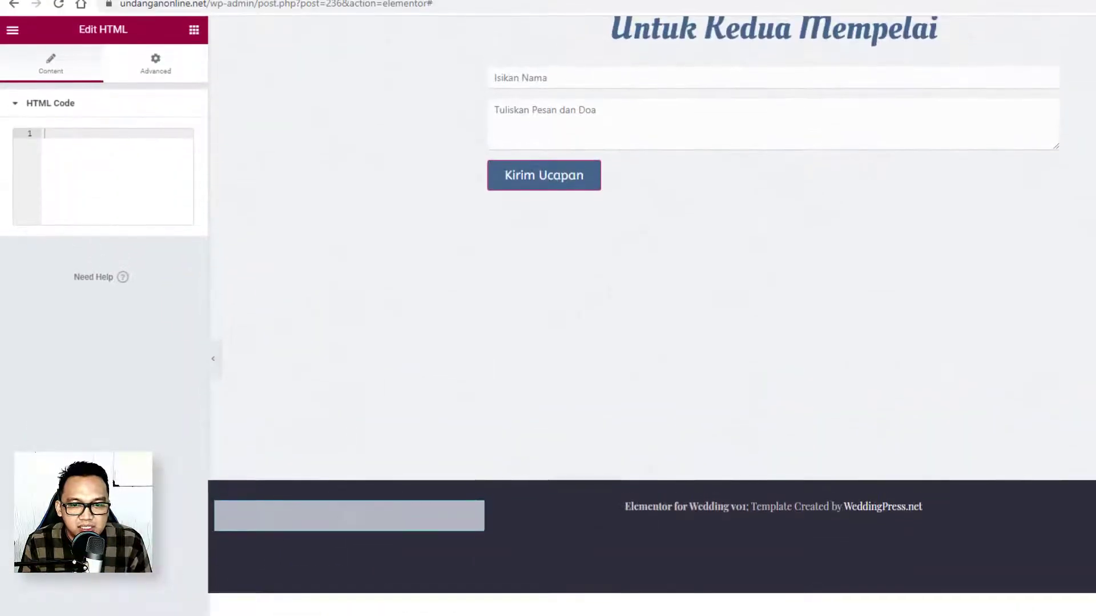
Step: Copy the entire cover code from Notepad and paste it as plain text into the HTML widget's code field
{"action": "left_click", "coordinate": [379, 605]}
{"action": "right_click", "coordinate": [905, 276]}
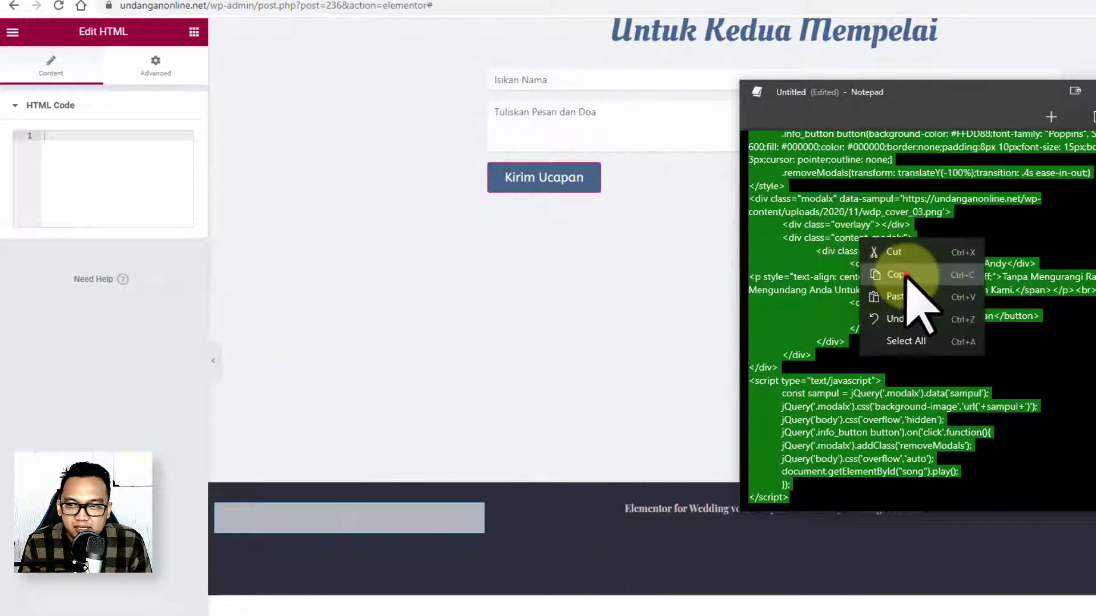
{"action": "left_click", "coordinate": [908, 274]}
{"action": "left_click", "coordinate": [66, 135]}
{"action": "right_click", "coordinate": [63, 136]}
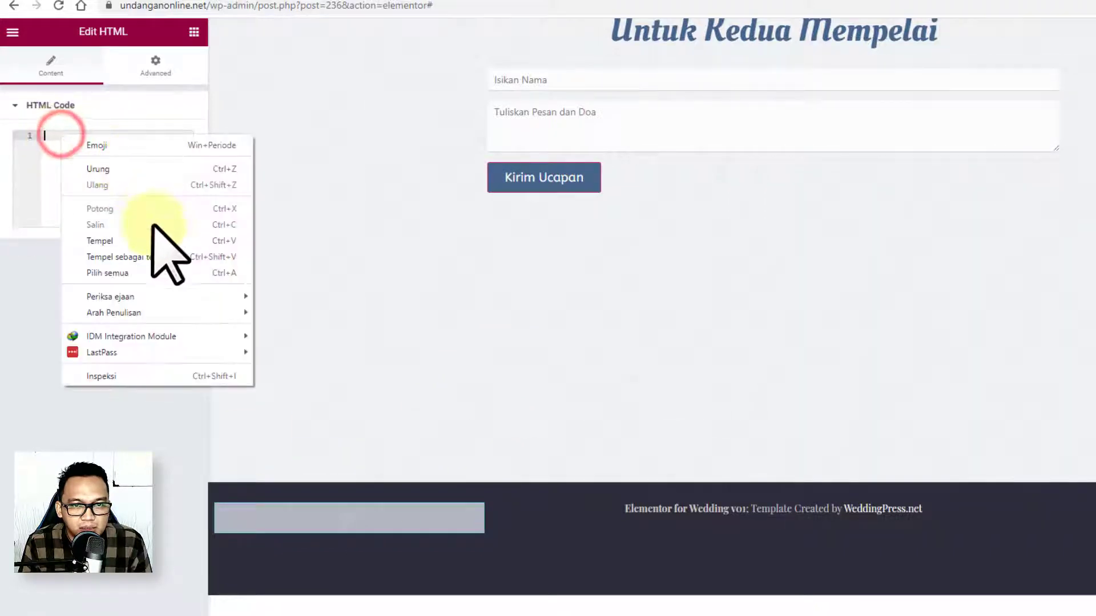
{"action": "left_click", "coordinate": [164, 258]}
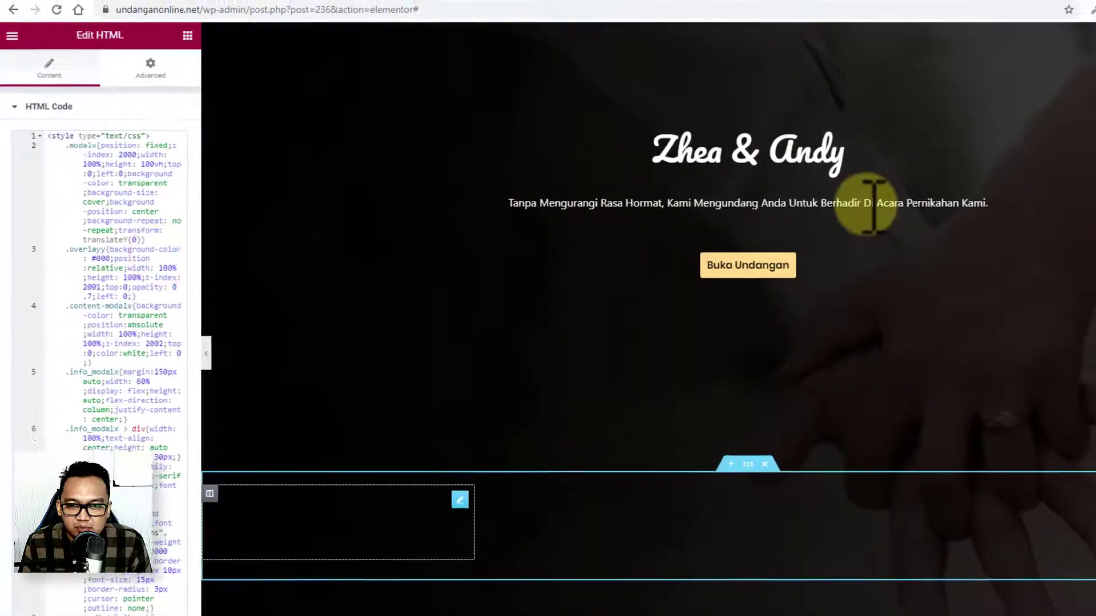
Step: Update the page in Elementor and test the Buka Undangan cover and the music pause icon on the reloaded live Demo 44 page
{"action": "left_click", "coordinate": [136, 588]}
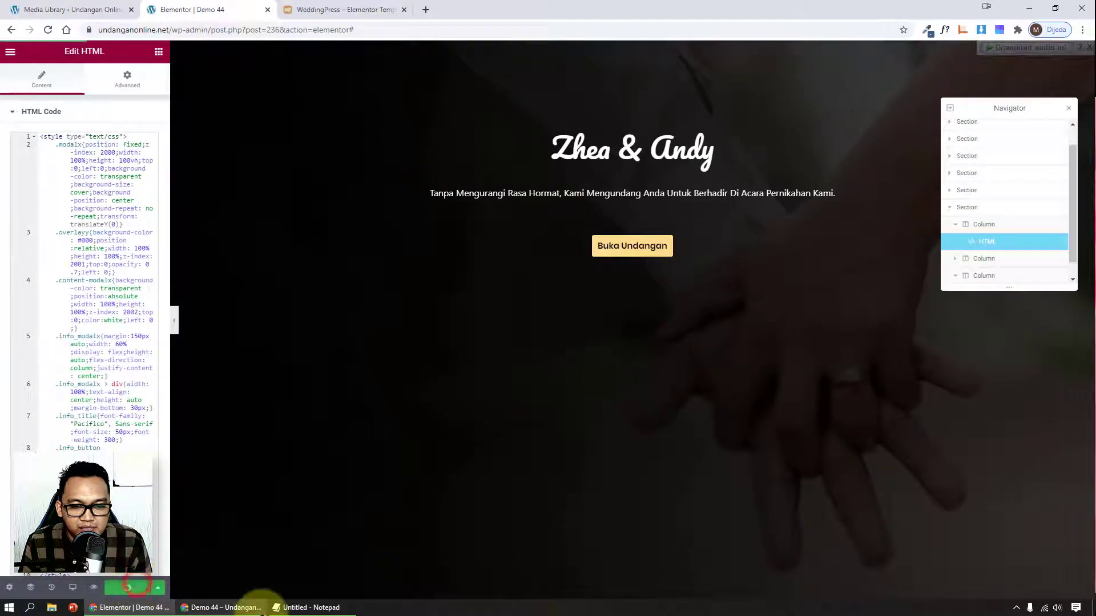
{"action": "left_click", "coordinate": [254, 608]}
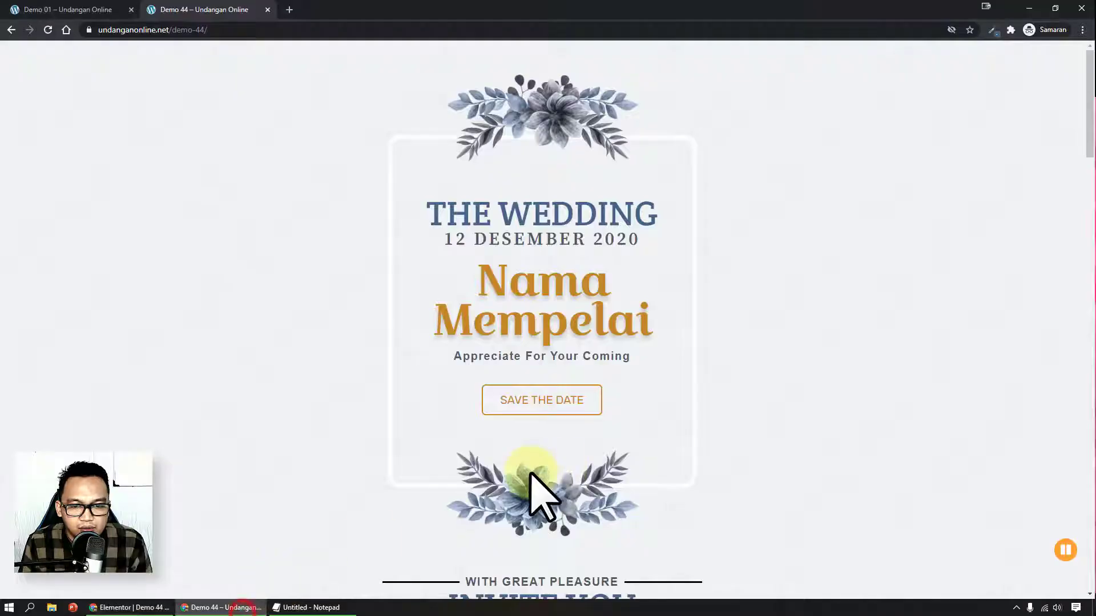
{"action": "left_click", "coordinate": [48, 30]}
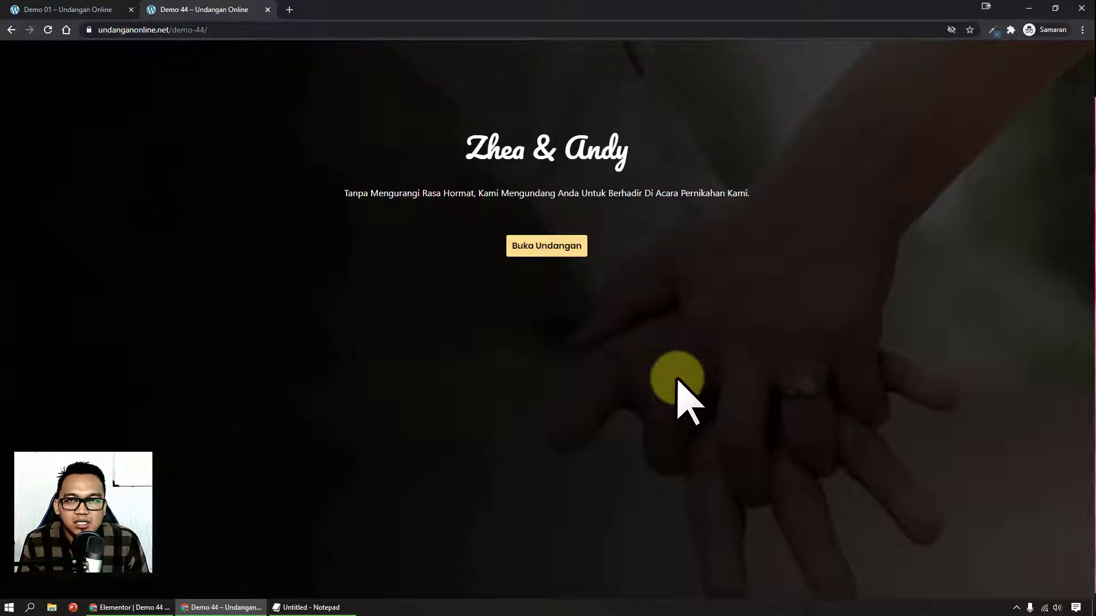
{"action": "left_click", "coordinate": [540, 251]}
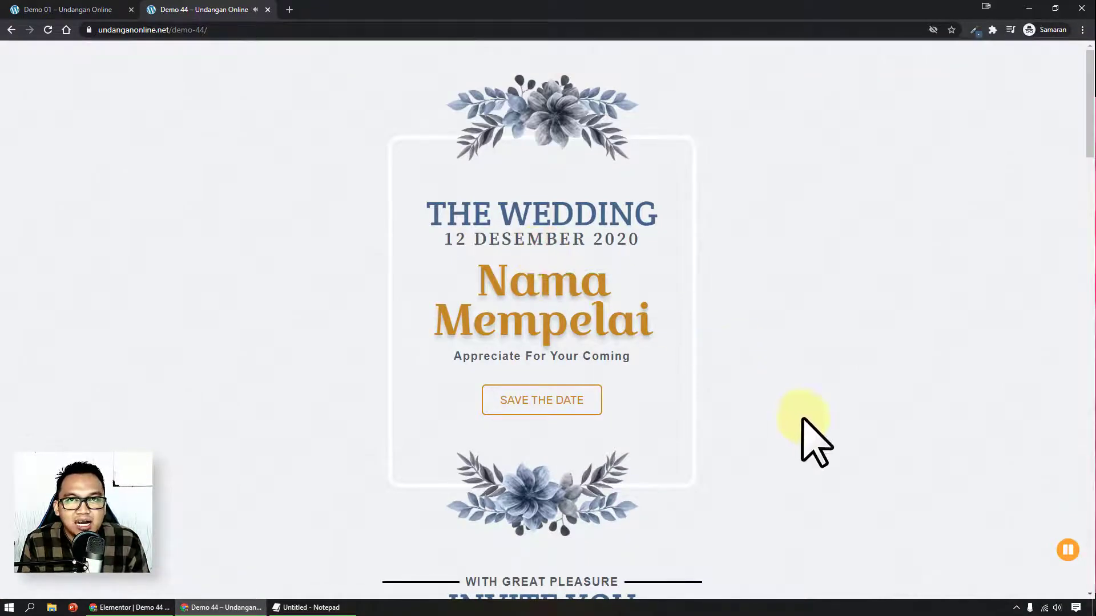
{"action": "left_click", "coordinate": [1066, 552]}
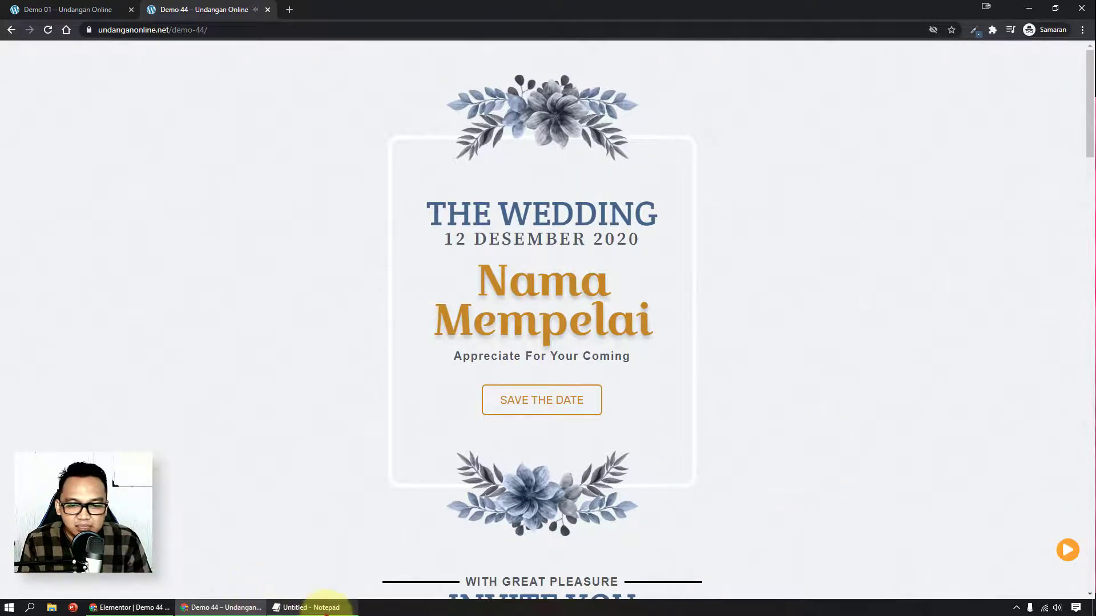
Step: Look over the button markup and closing script of the cover code in Notepad, and minimise its window
{"action": "left_click", "coordinate": [308, 607]}
{"action": "scroll", "coordinate": [817, 297], "scroll_direction": "down", "scroll_amount": 4}
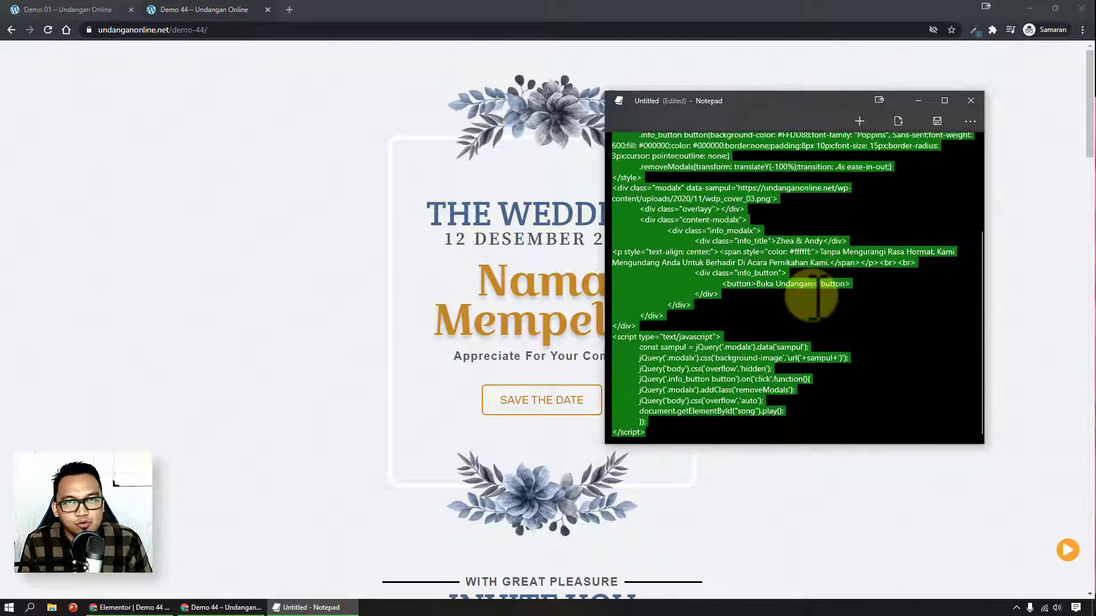
{"action": "left_click", "coordinate": [918, 101]}
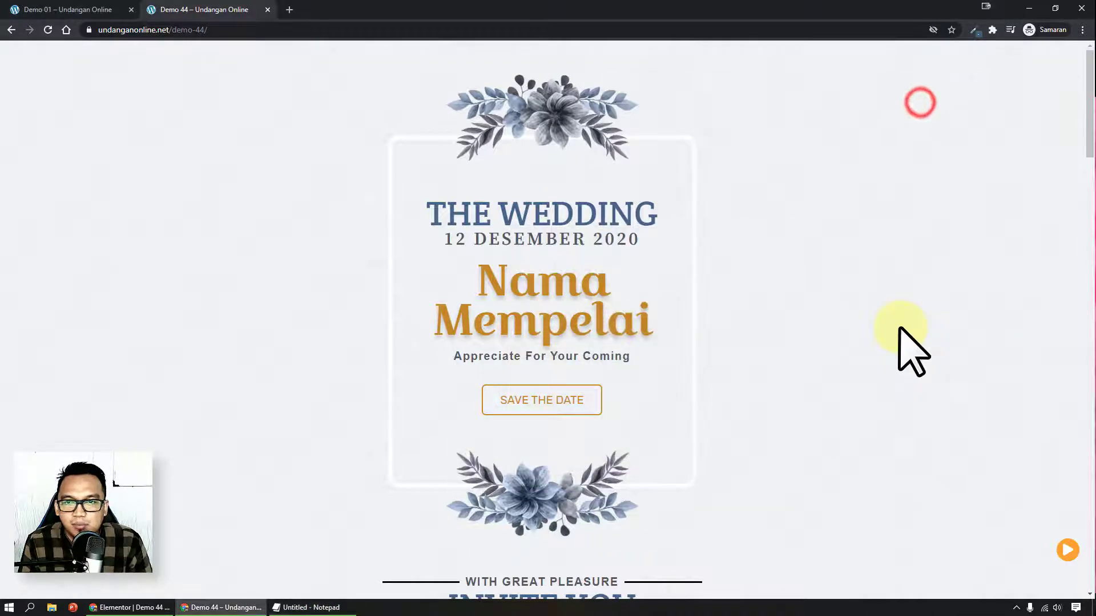